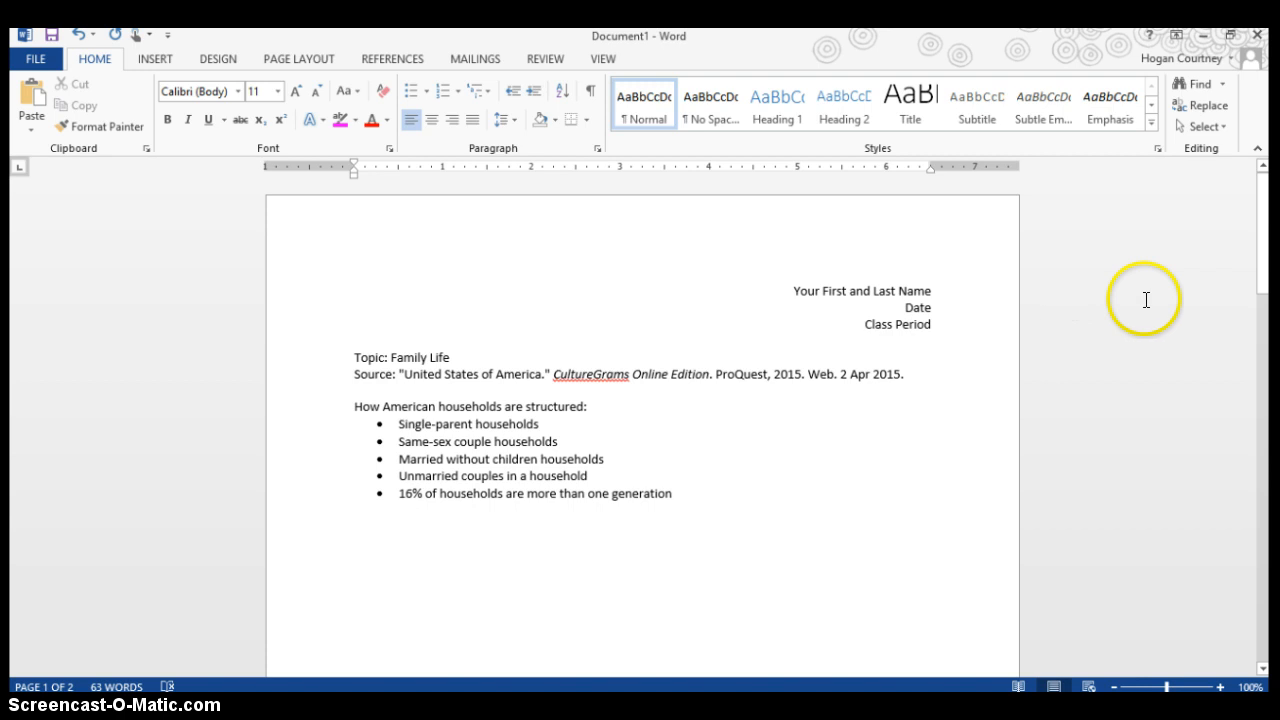
- Insert a blank page after the Food notes page
drag(1262, 251, 1250, 495)
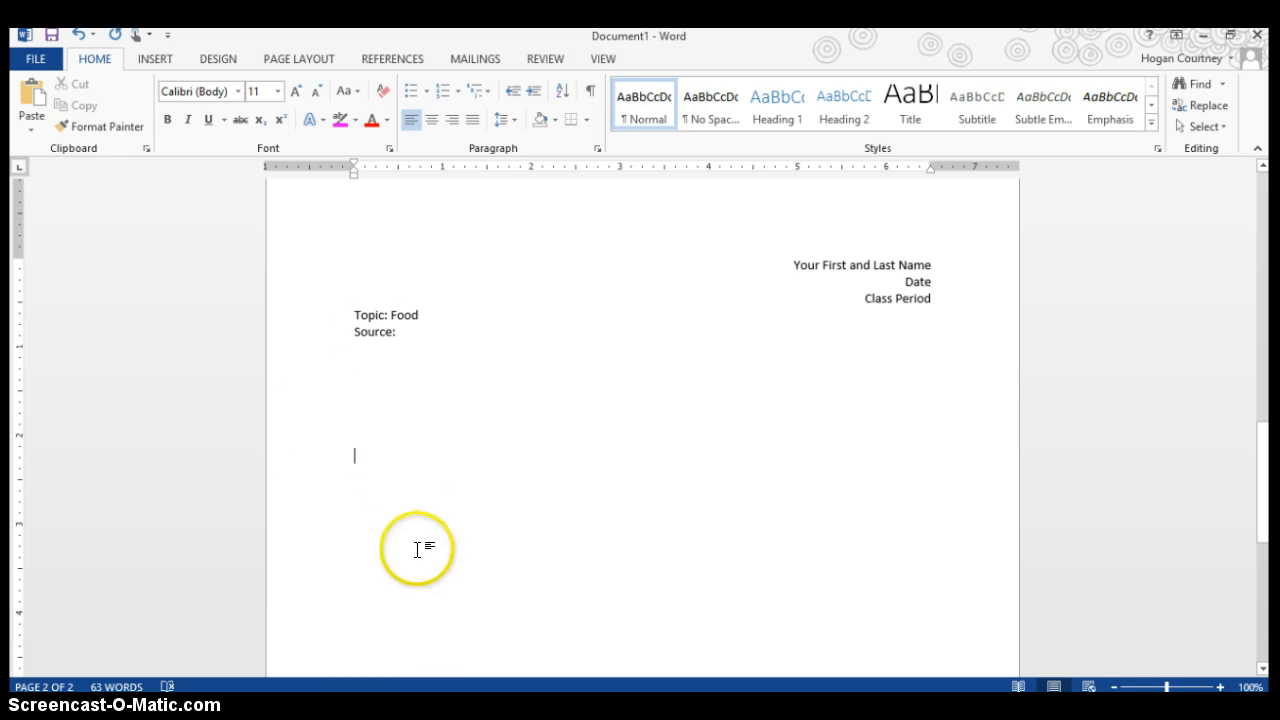
click(153, 58)
click(73, 107)
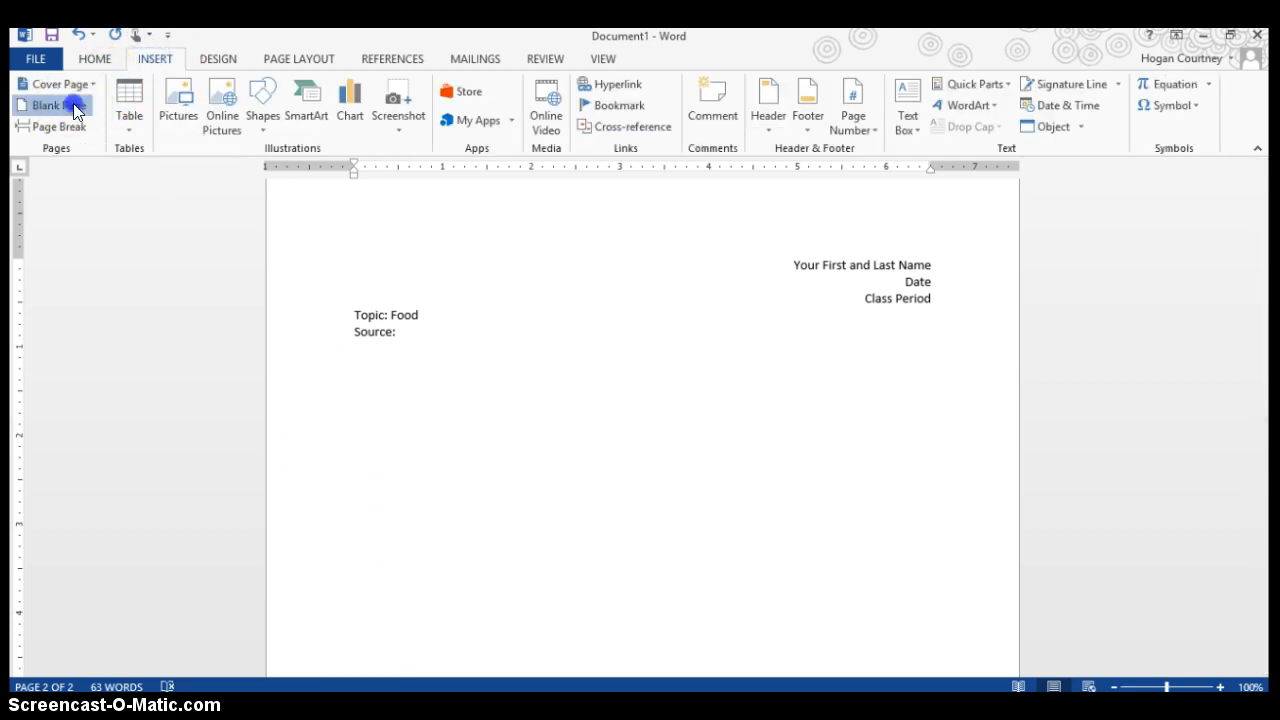
drag(1270, 460, 1270, 520)
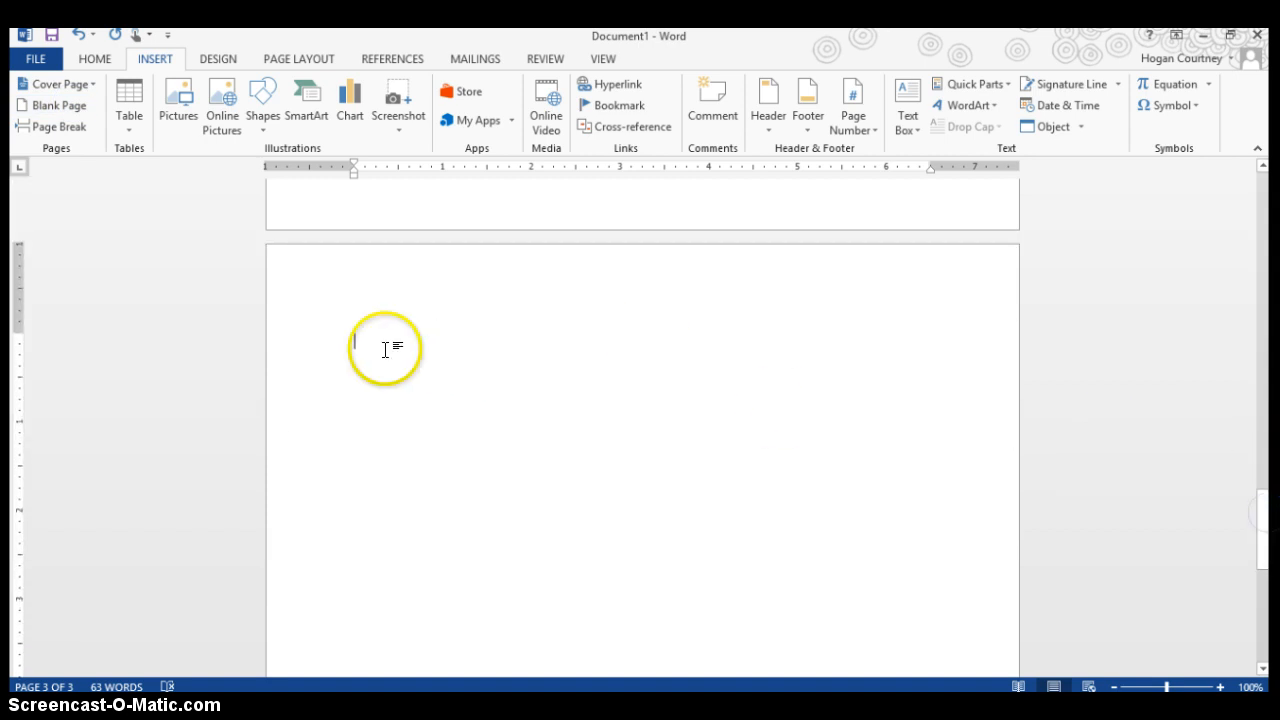
- Enter a right-aligned heading on the new page with the lines "Your First and Last Name", "Date" and "Class Period"
click(93, 57)
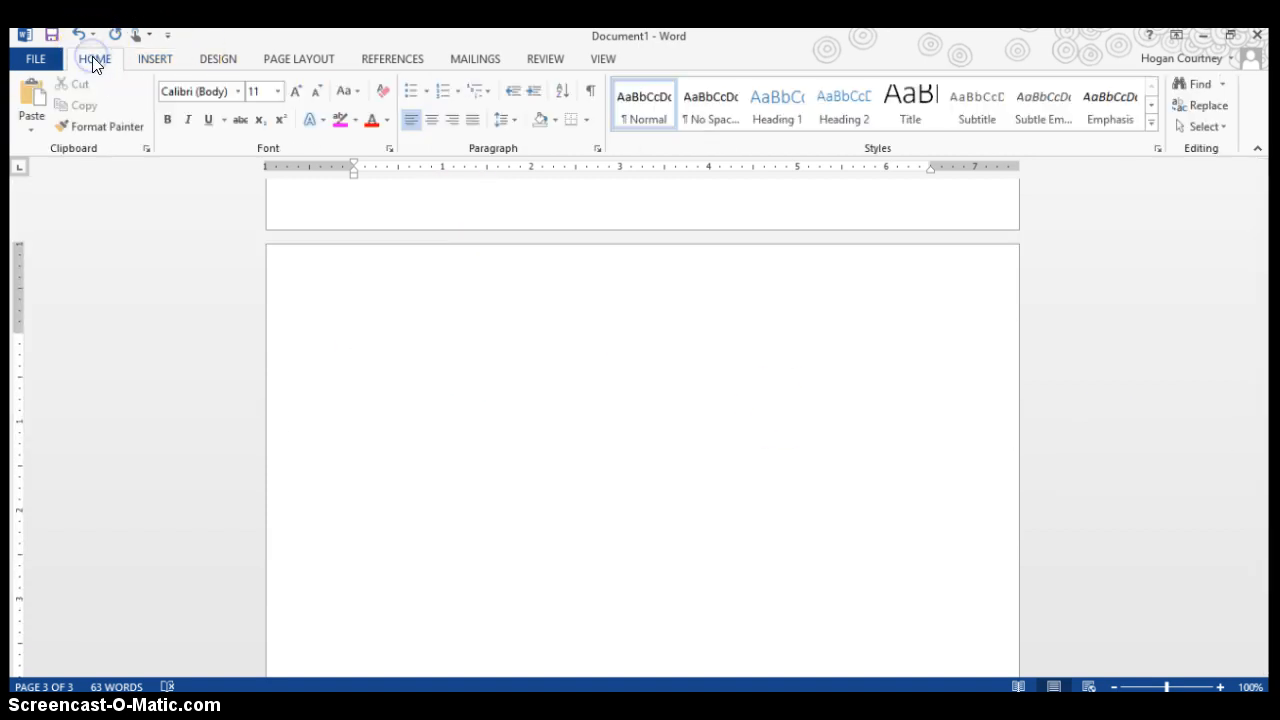
click(451, 122)
text(Y)
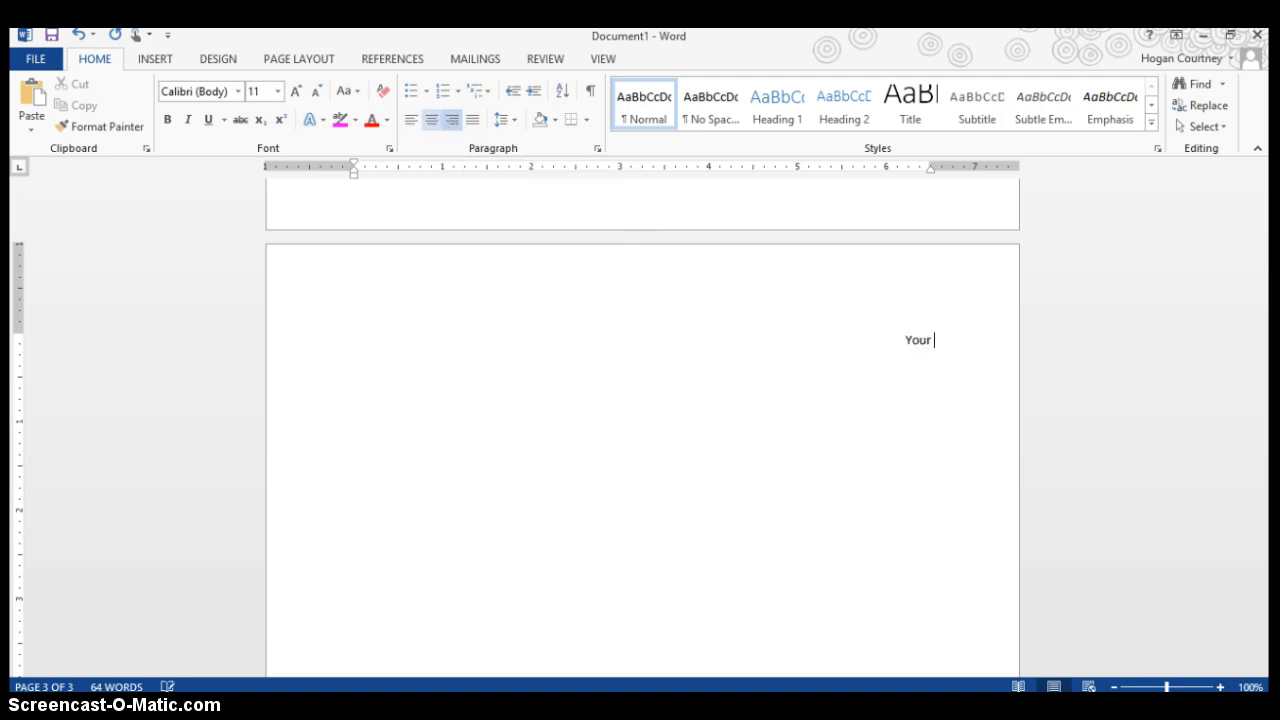
text(our First and Last Name)
key(Return)
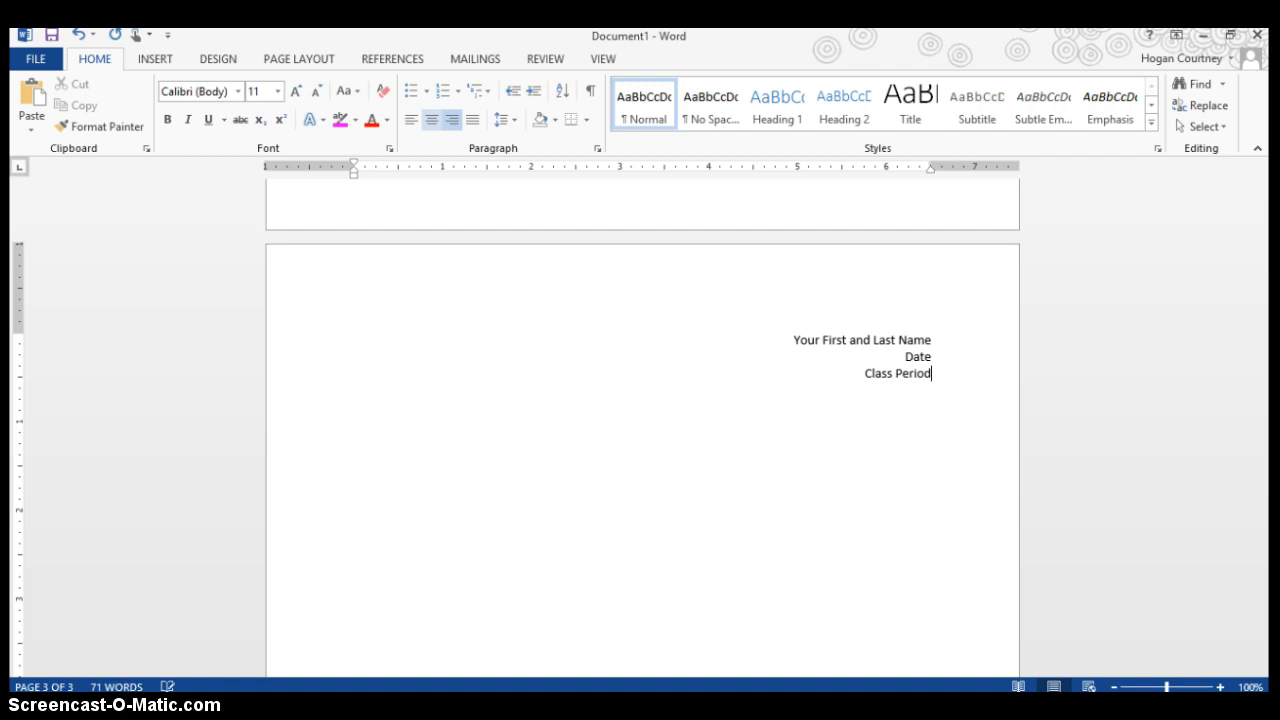
- Add the centered title "Bibliography" below the heading, separated from it by two blank lines
click(428, 121)
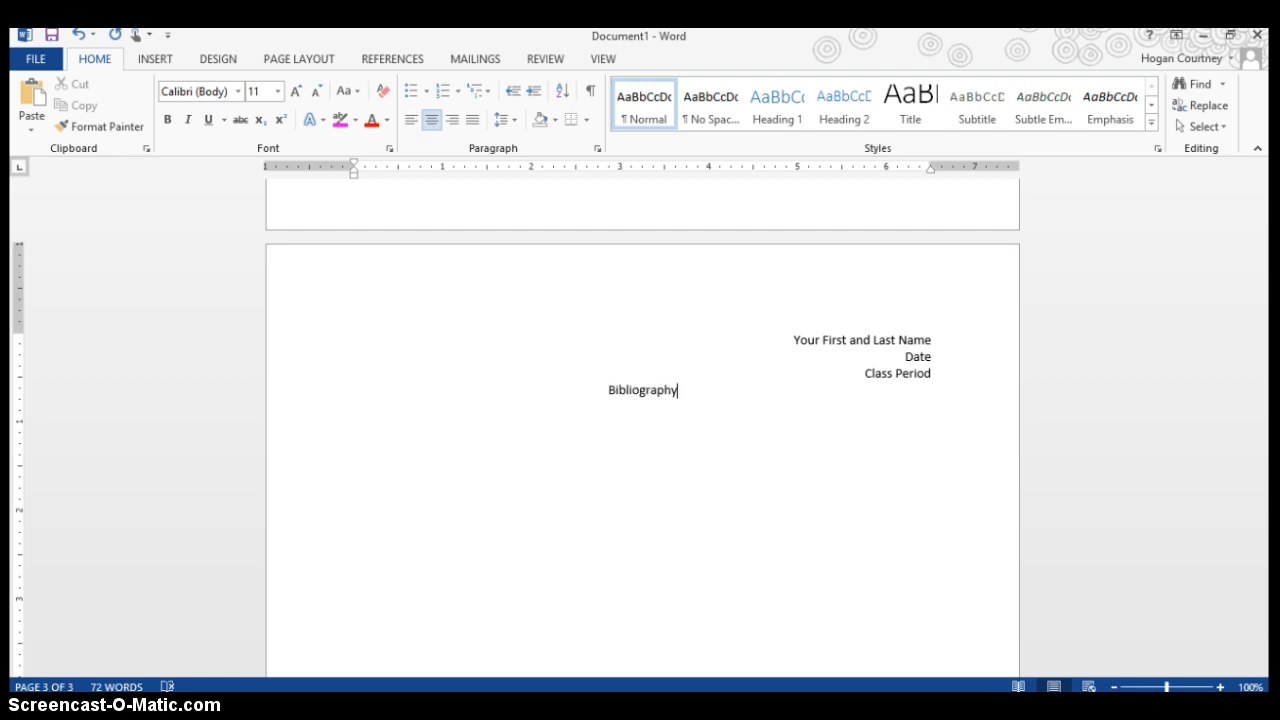
click(600, 388)
key(Return)
key(Return)
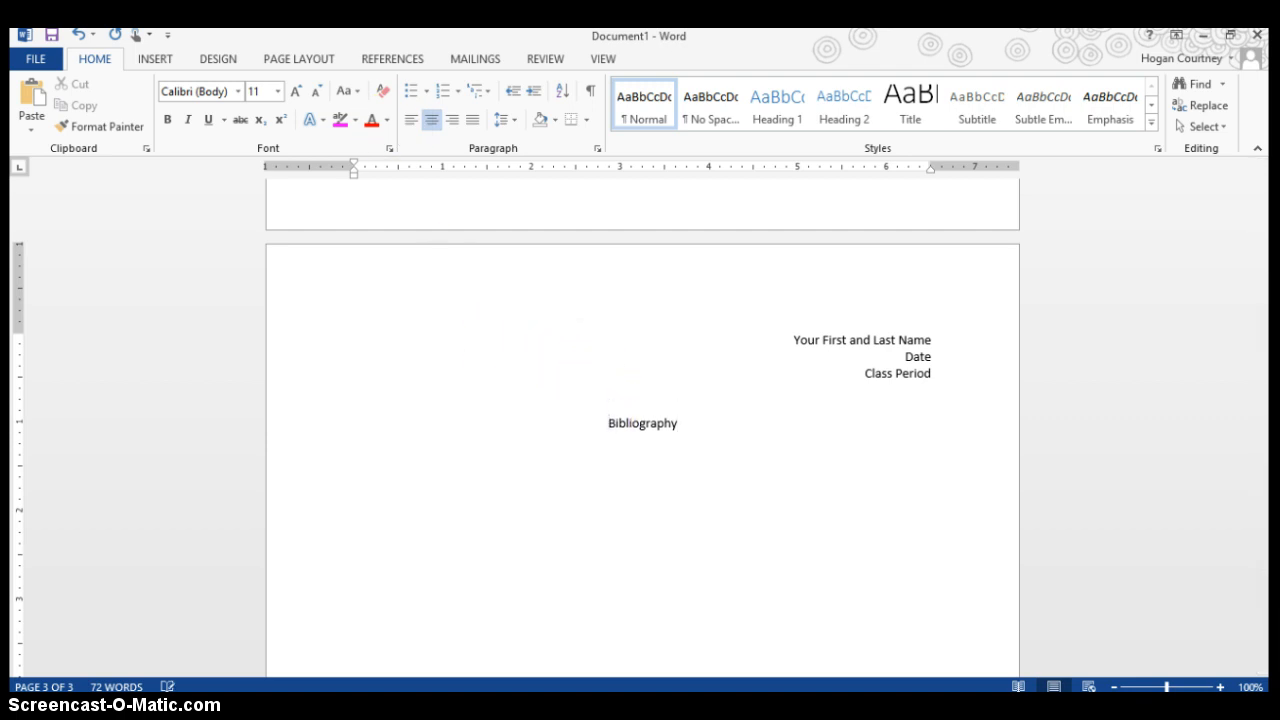
click(609, 374)
click(684, 389)
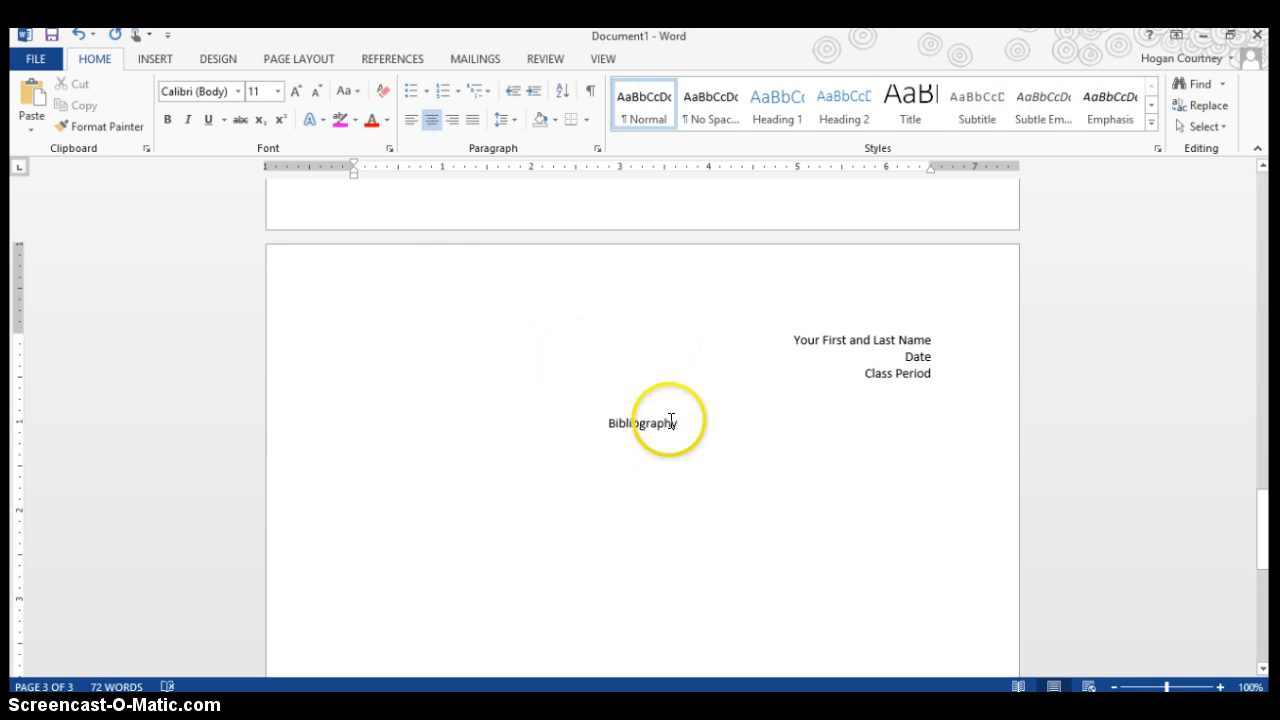
- Start a left-aligned line below the Bibliography title
click(677, 423)
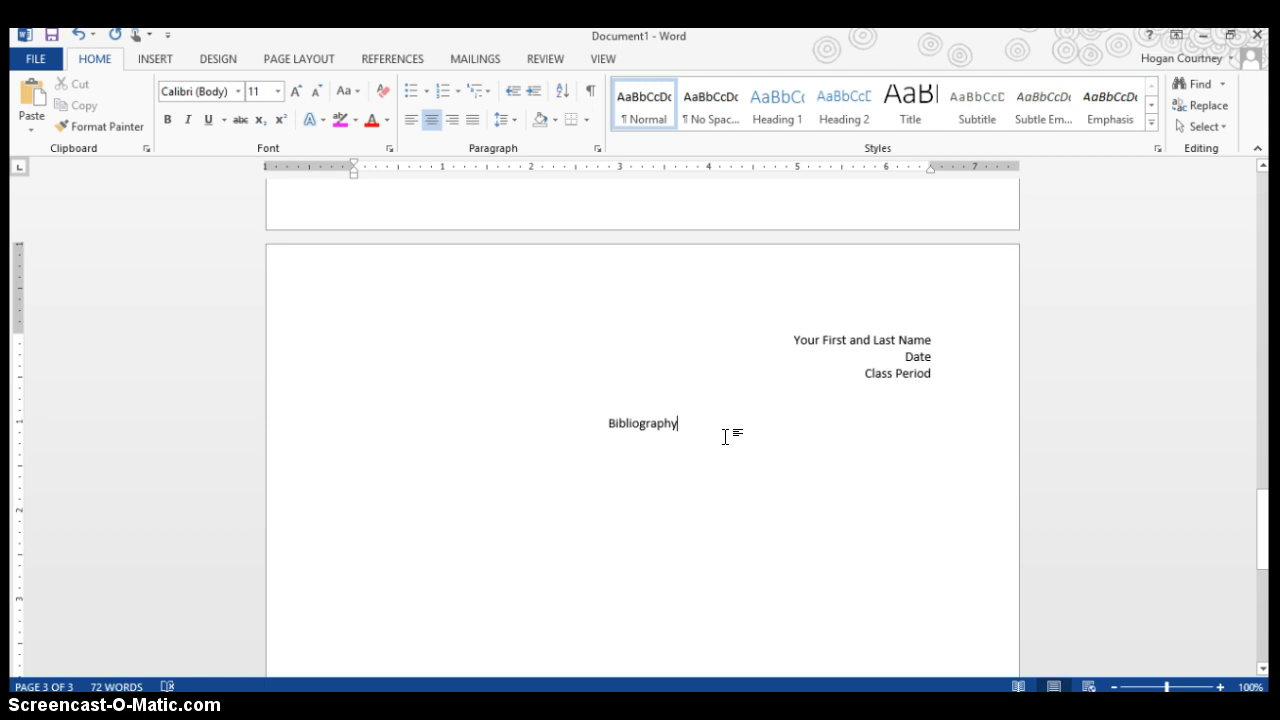
key(Return)
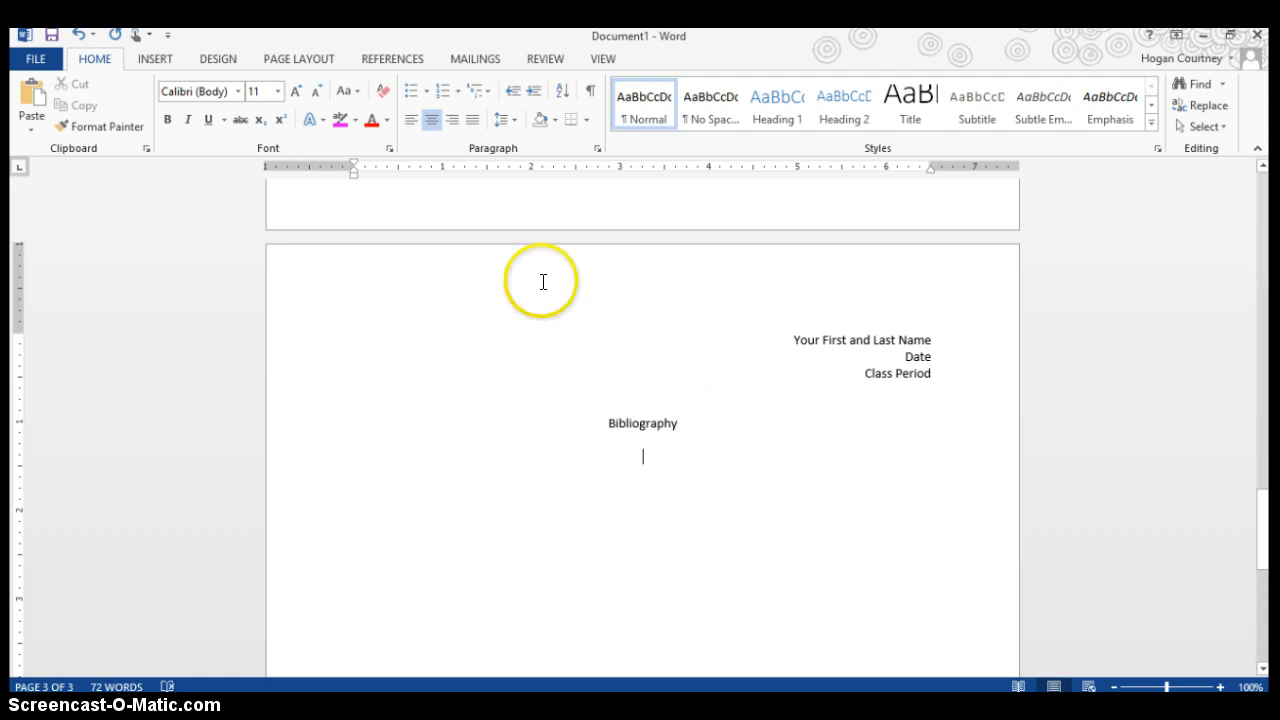
click(410, 120)
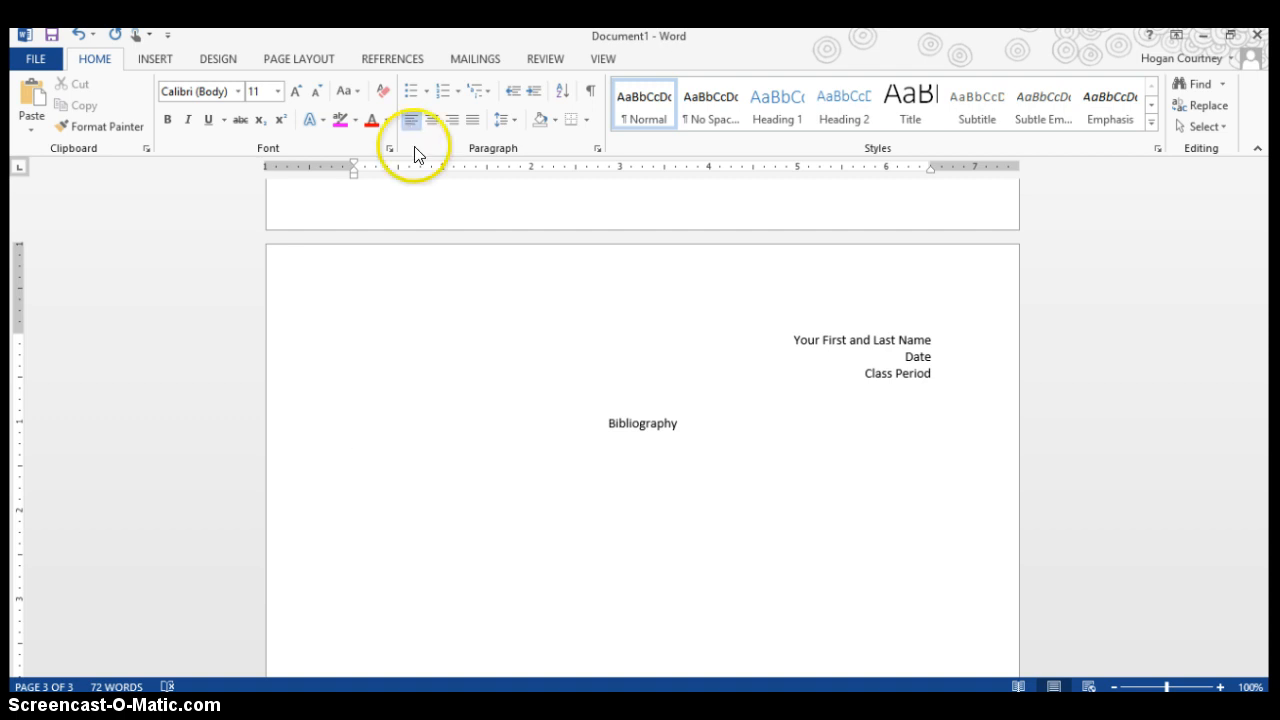
- Copy the "United States of America." CultureGrams citation from the Source line of the Family Life page
scroll(611, 534, up, 1)
scroll(613, 536, up, 10)
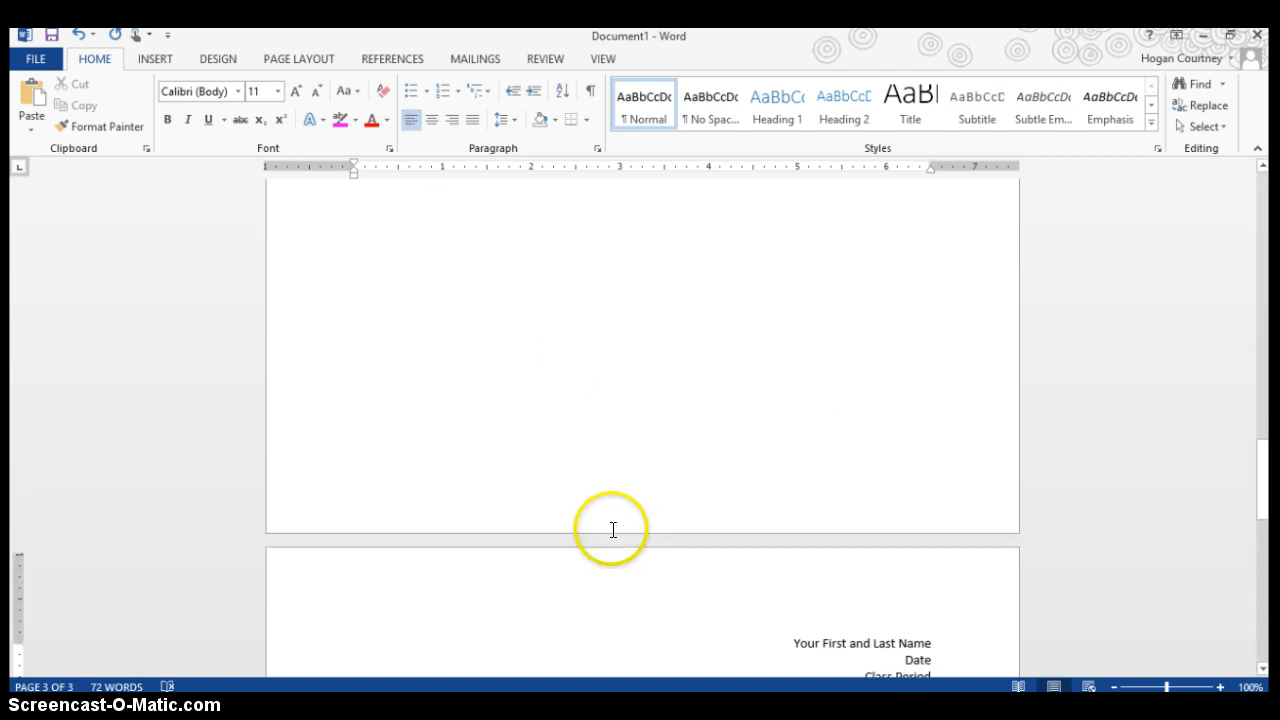
scroll(612, 528, up, 8)
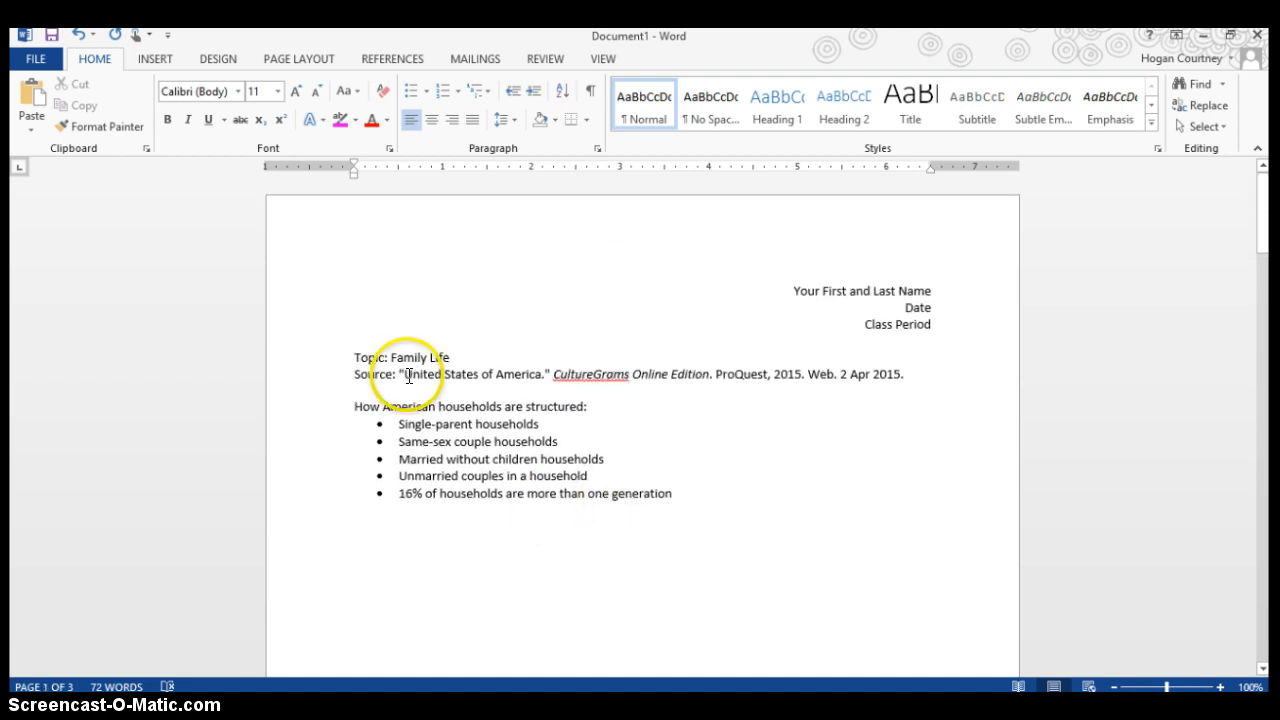
click(400, 376)
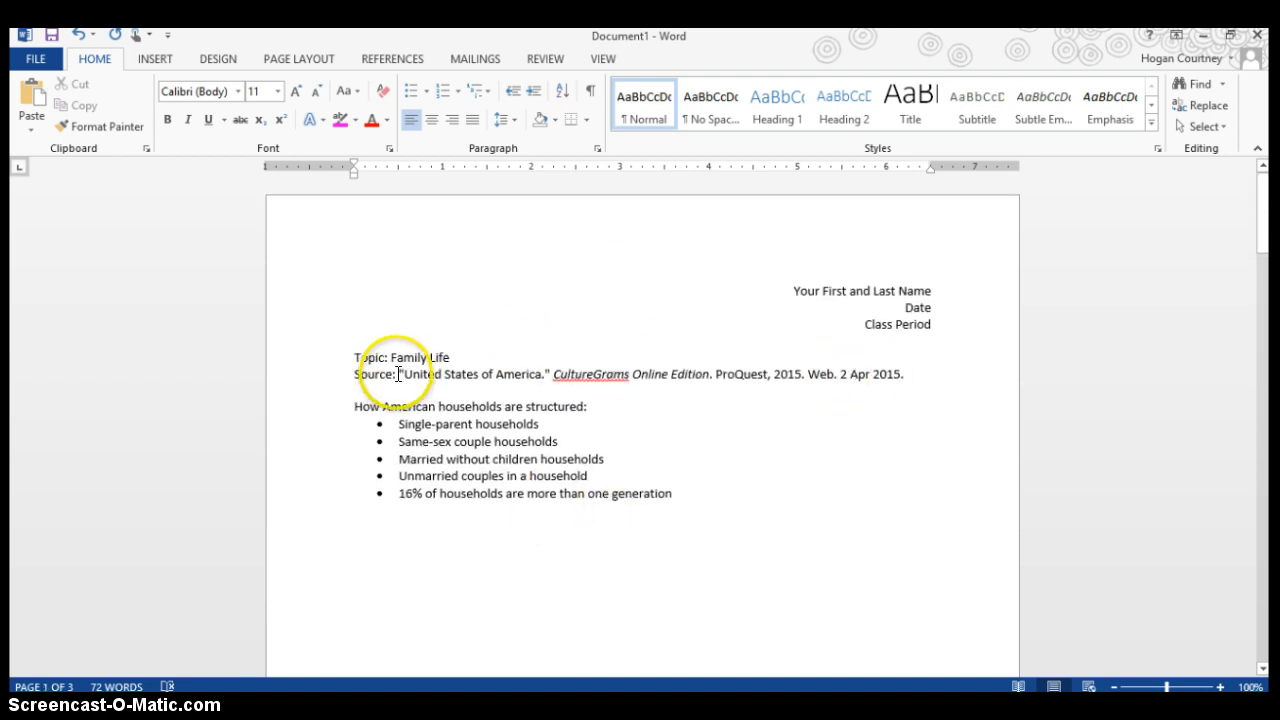
drag(403, 374, 914, 377)
click(403, 374)
right_click(871, 374)
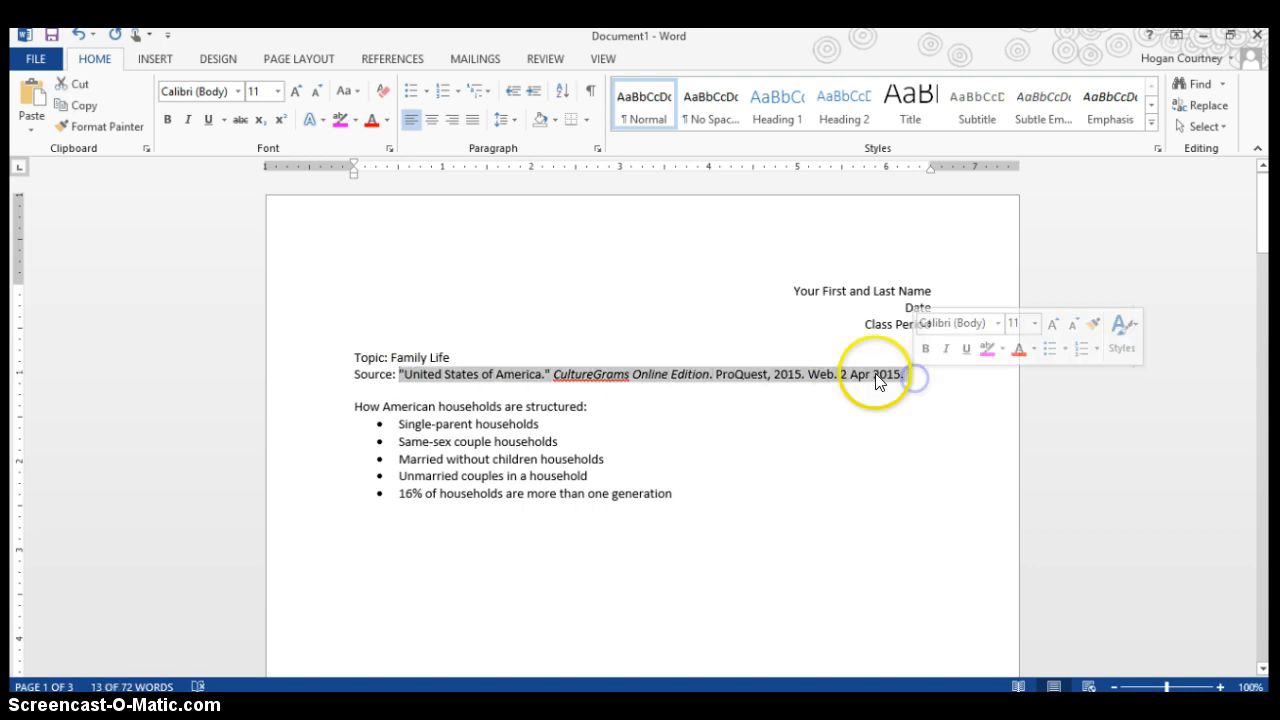
click(915, 409)
- Paste the copied CultureGrams citation below the Bibliography title on the third page, keeping its source formatting
scroll(918, 408, down, 20)
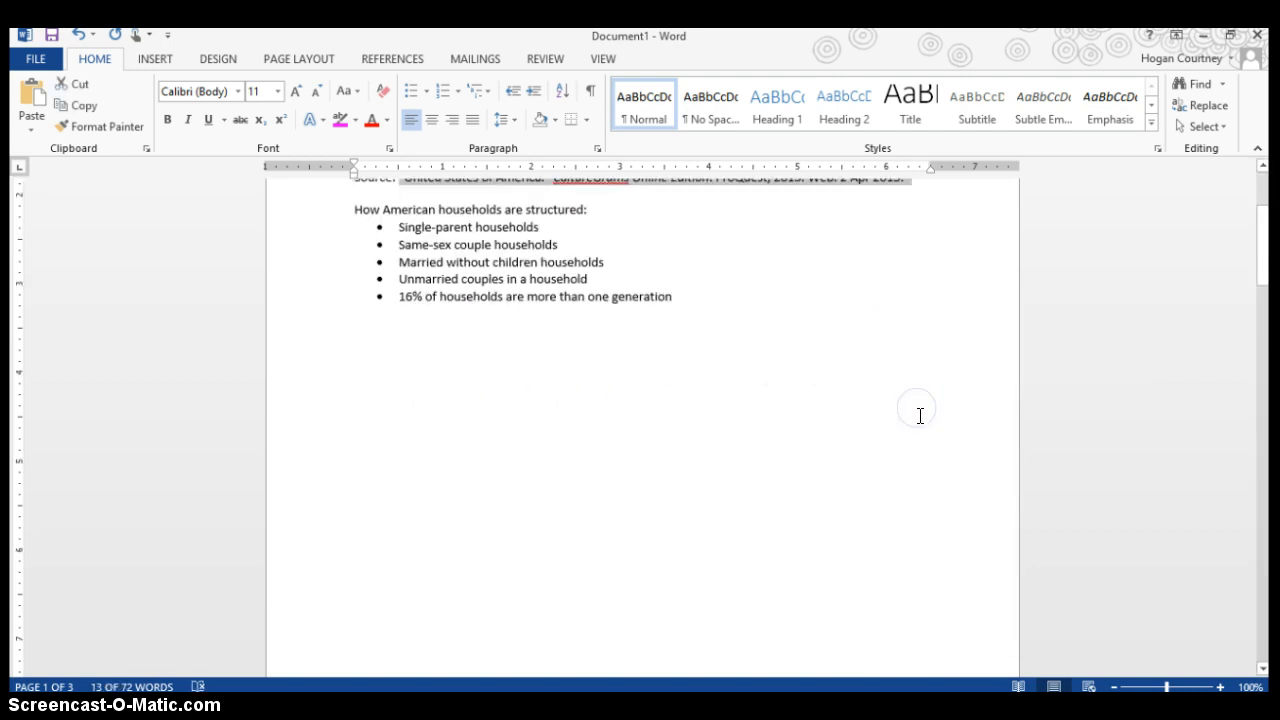
scroll(921, 417, down, 10)
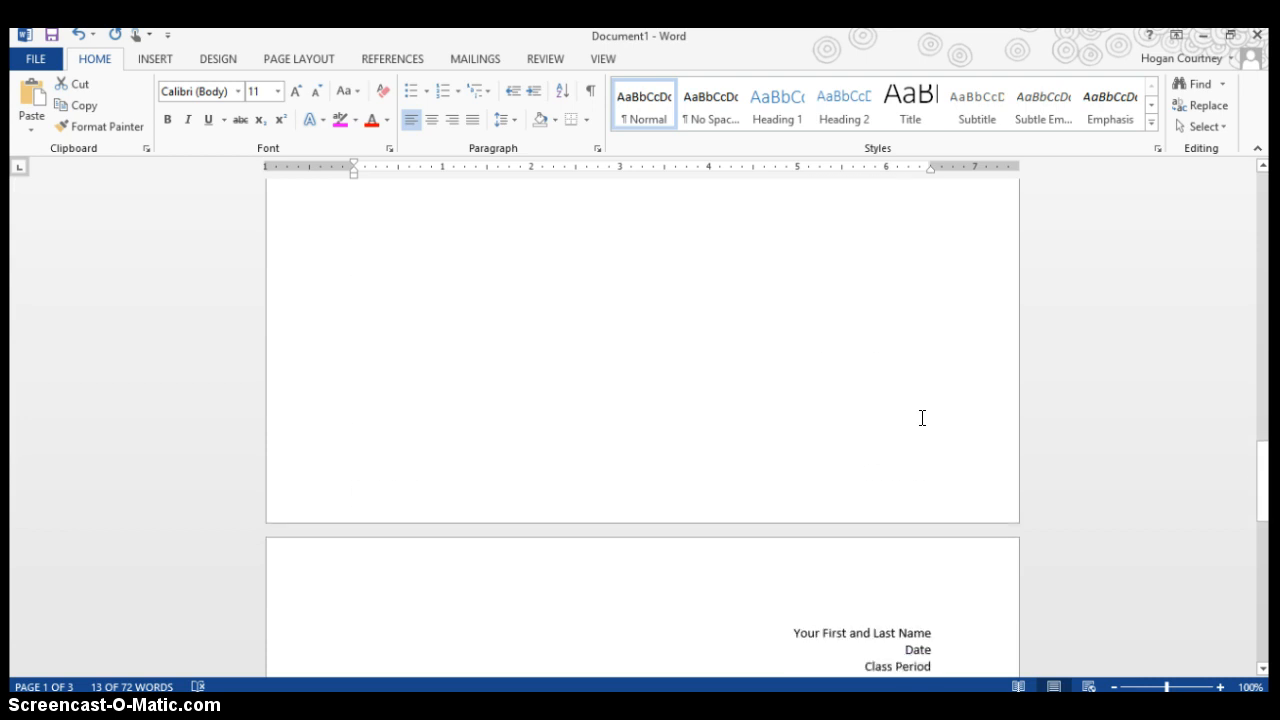
click(354, 323)
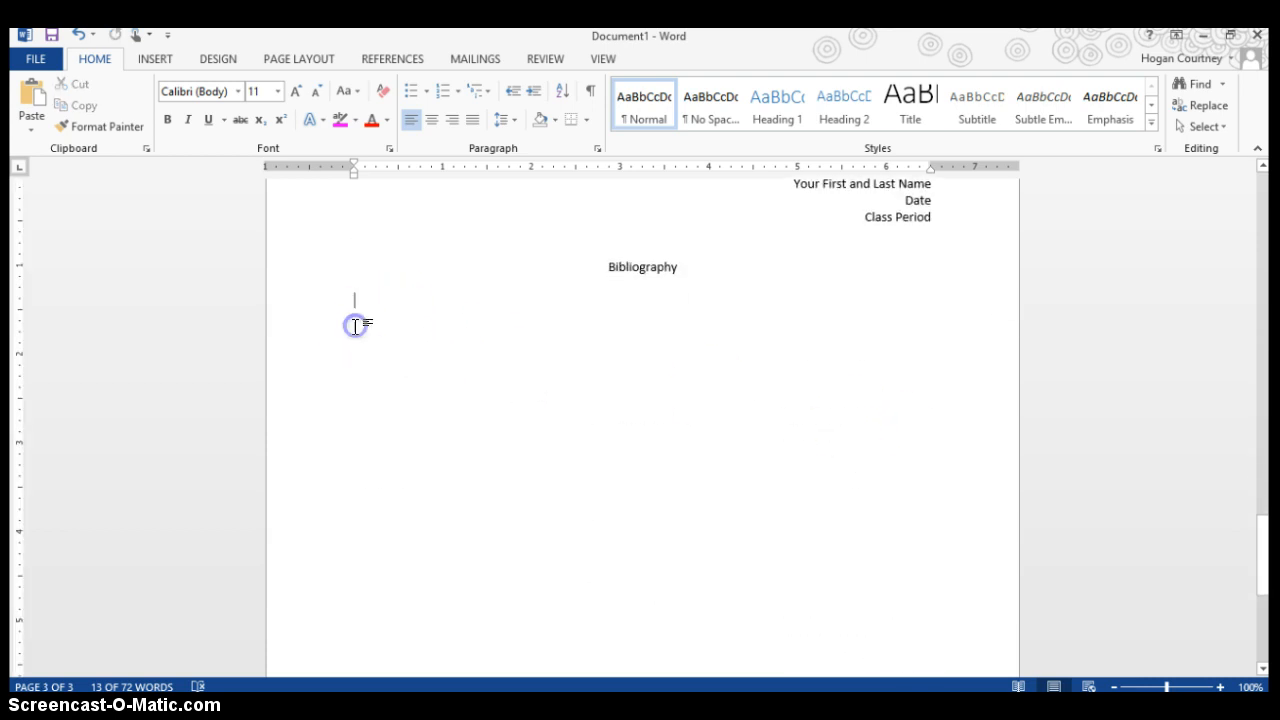
right_click(354, 303)
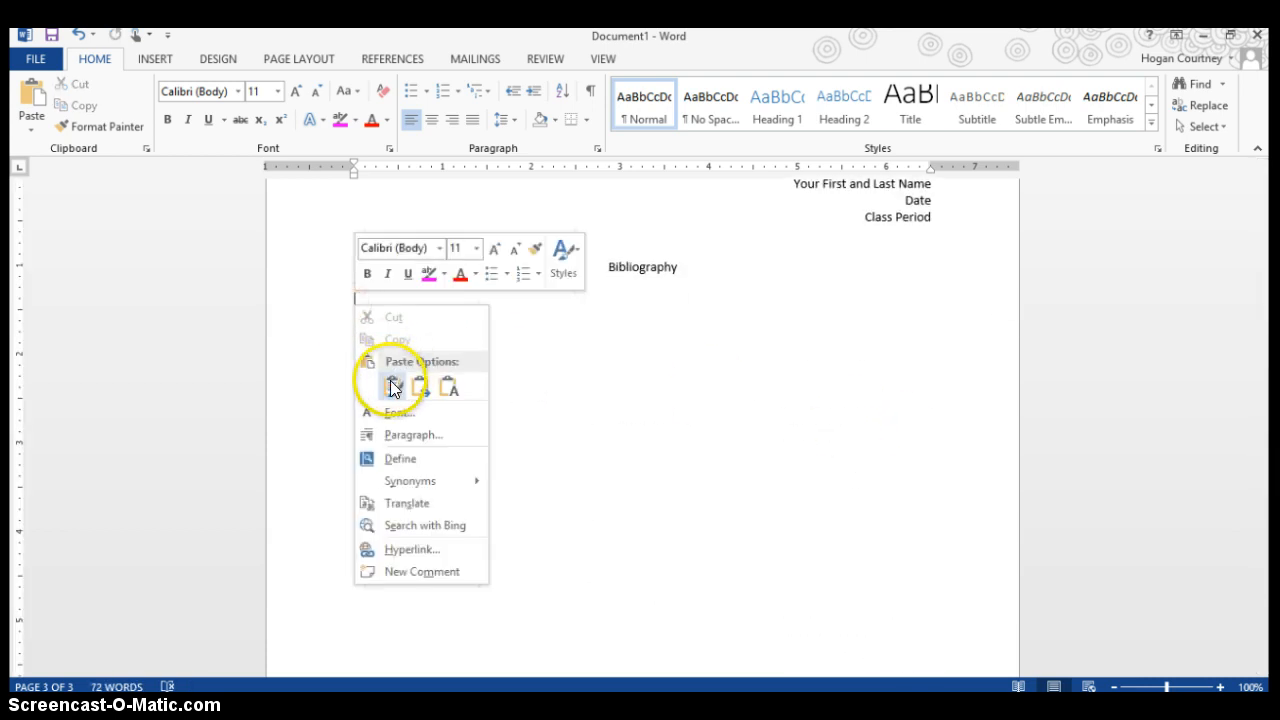
click(389, 381)
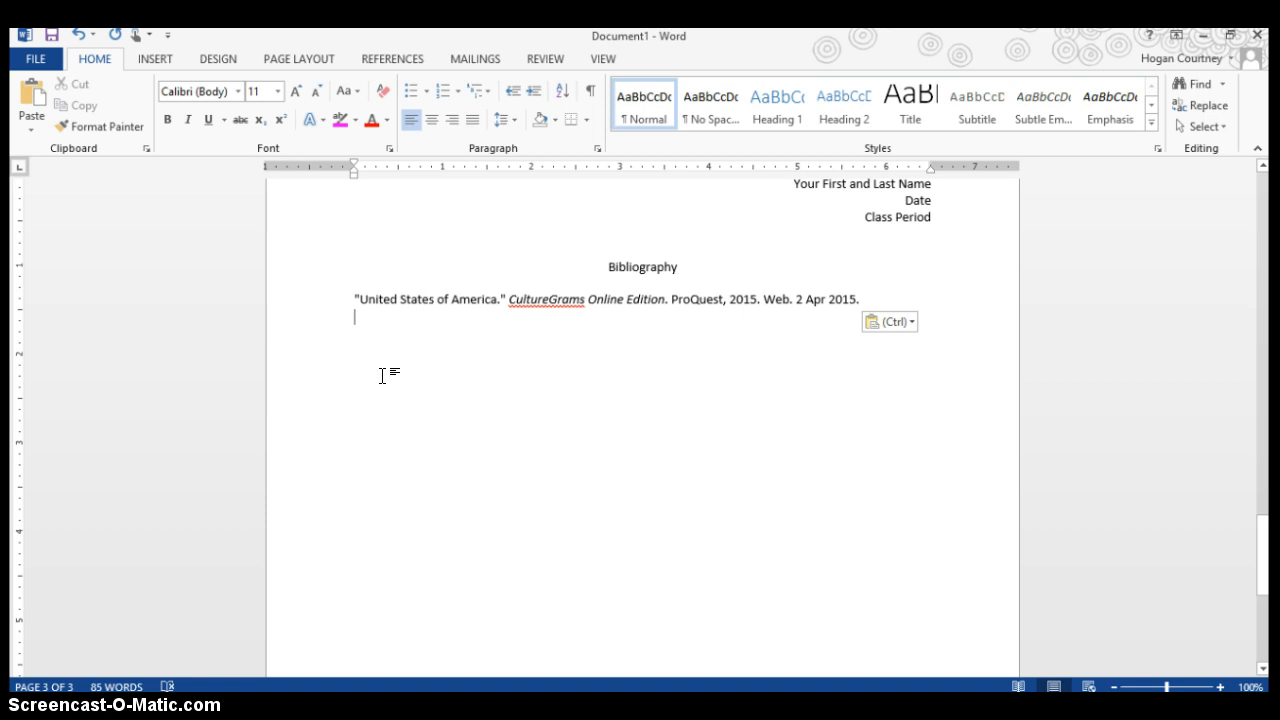
- Add the MLA citation for CIA World Factbook, "Africa: Algeria.", Web, 13 April 2015, below the CultureGrams entry
key(Return)
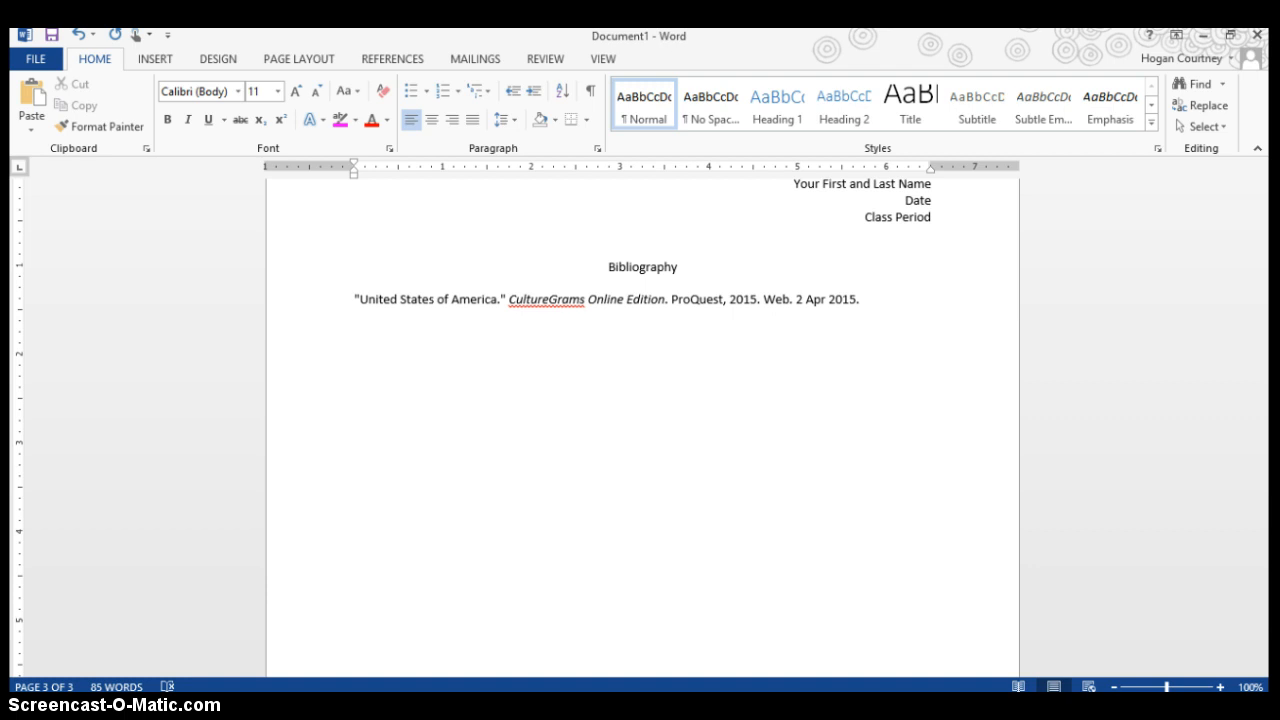
click(377, 385)
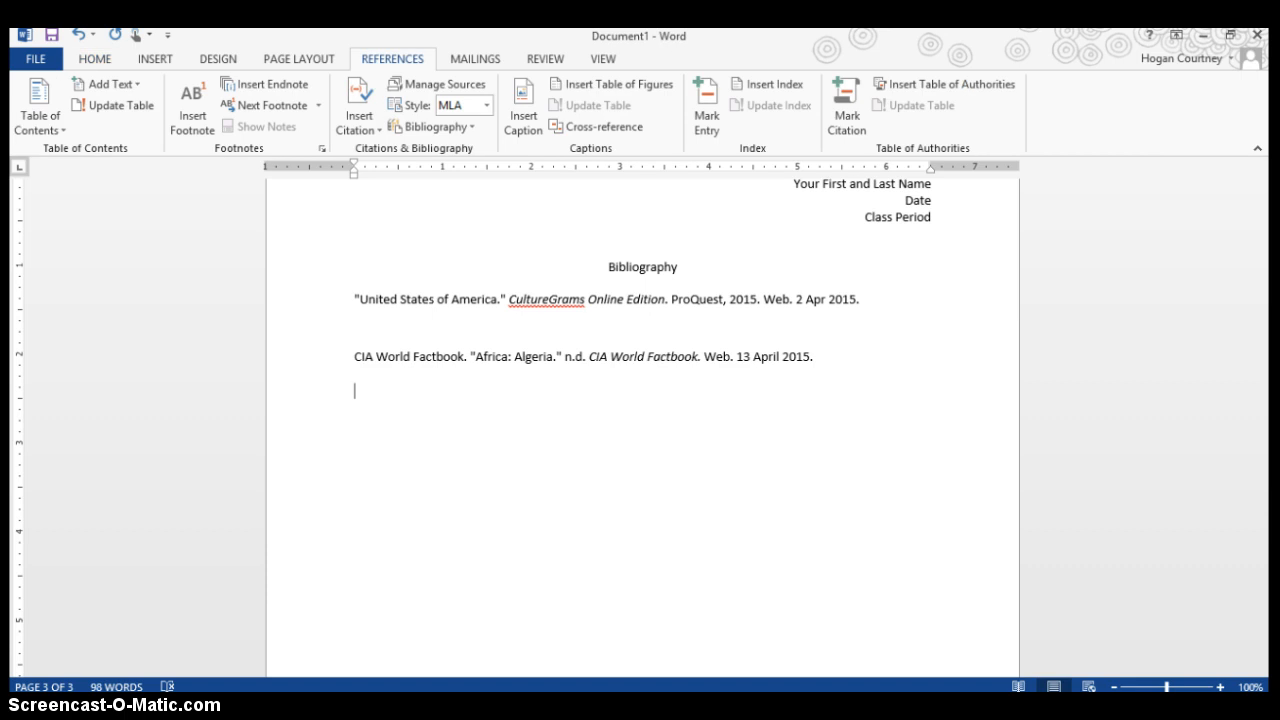
click(352, 356)
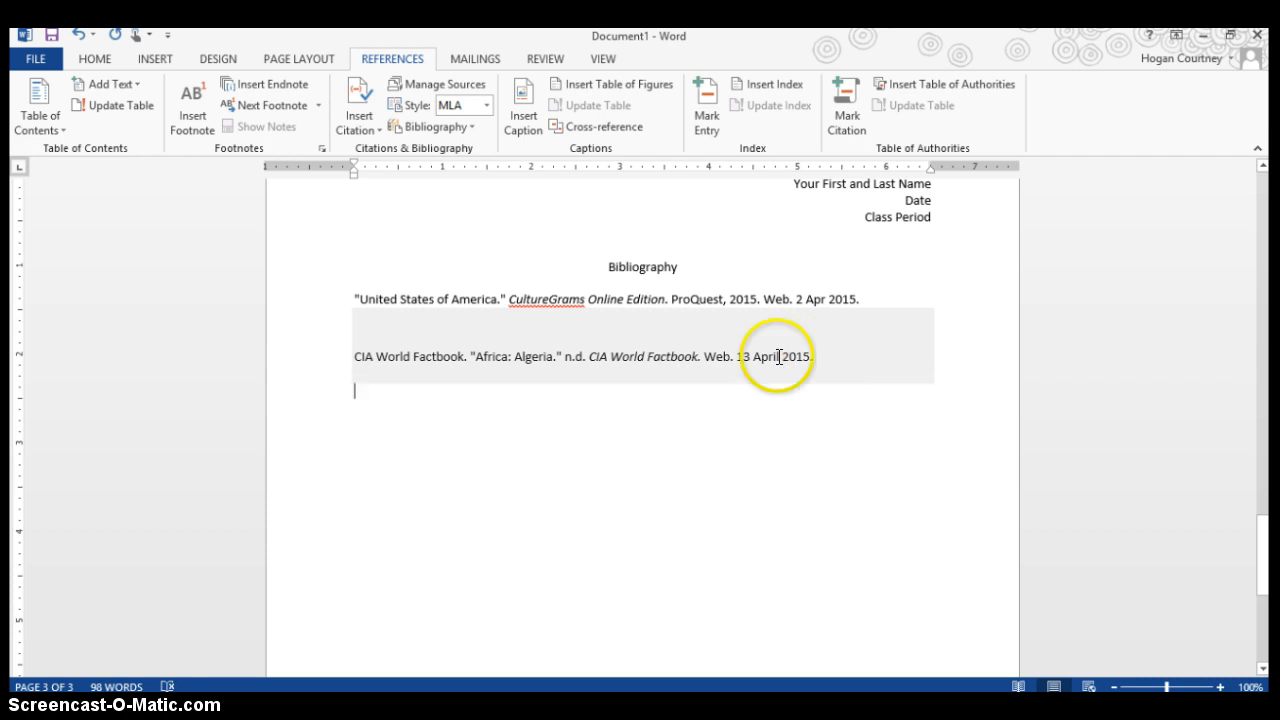
click(529, 389)
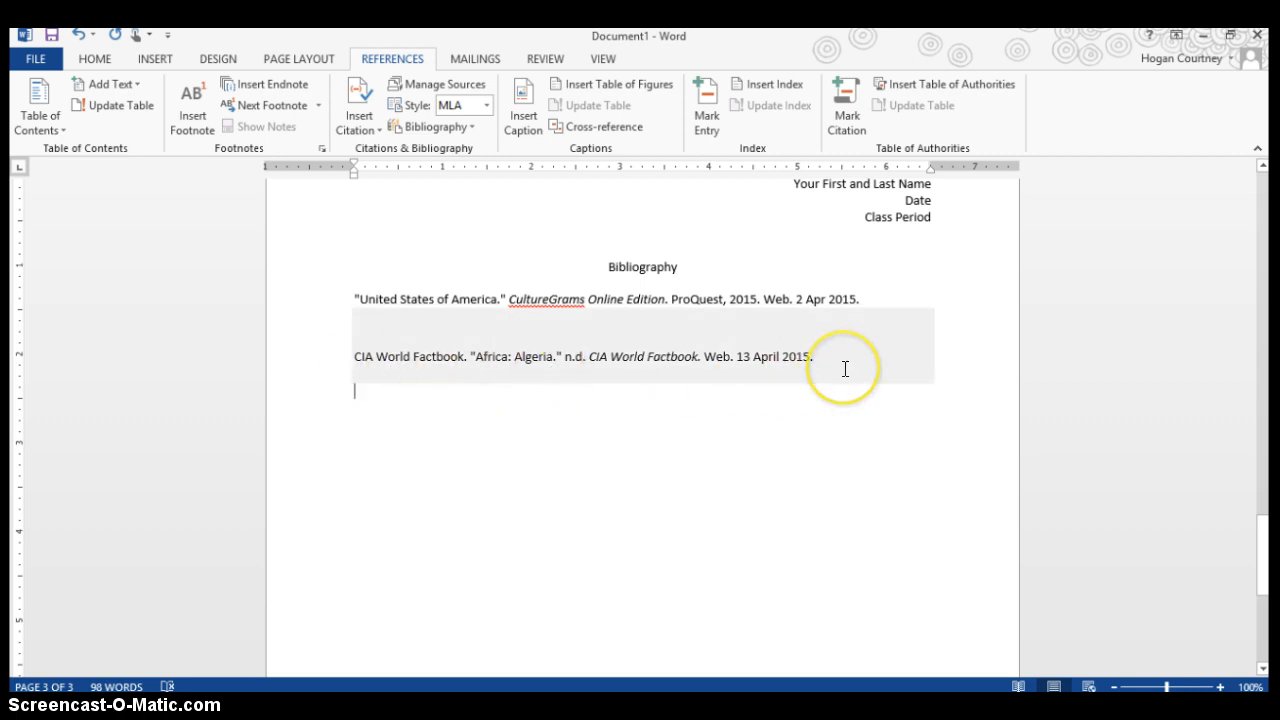
- Highlight the word "Algeria." in the CIA World Factbook citation in yellow
click(514, 357)
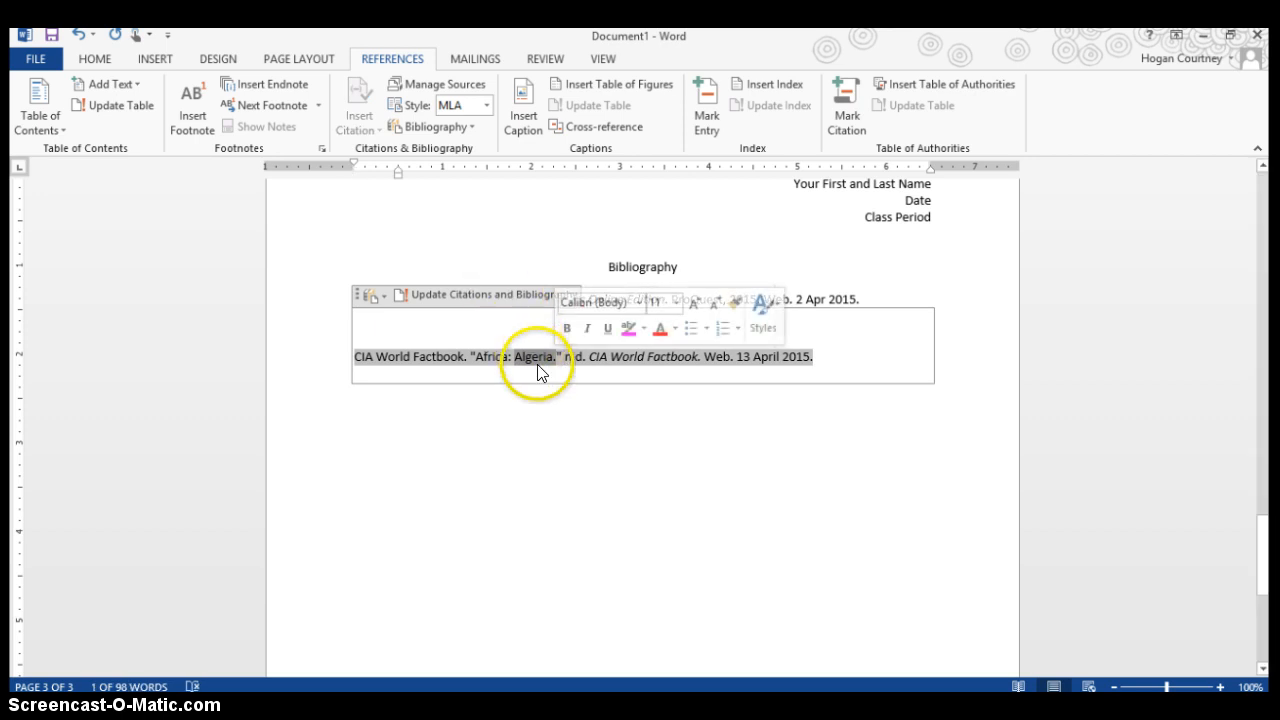
click(674, 329)
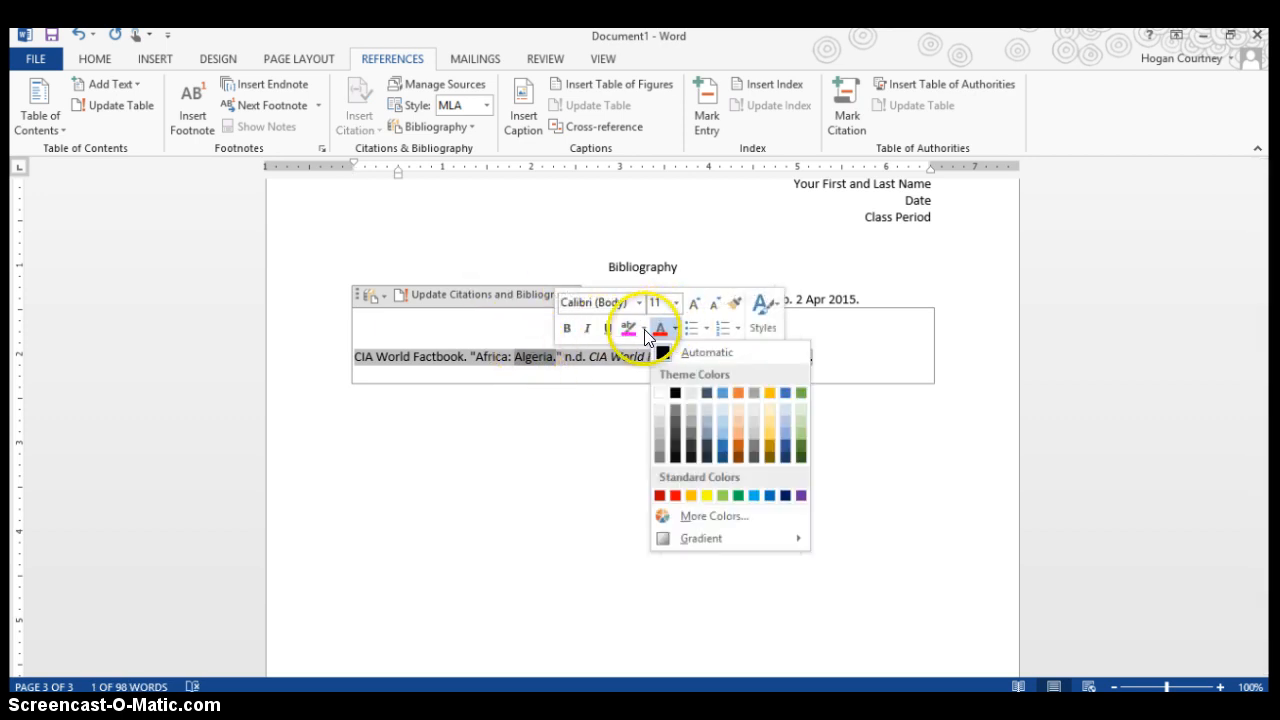
click(644, 329)
click(644, 329)
click(634, 351)
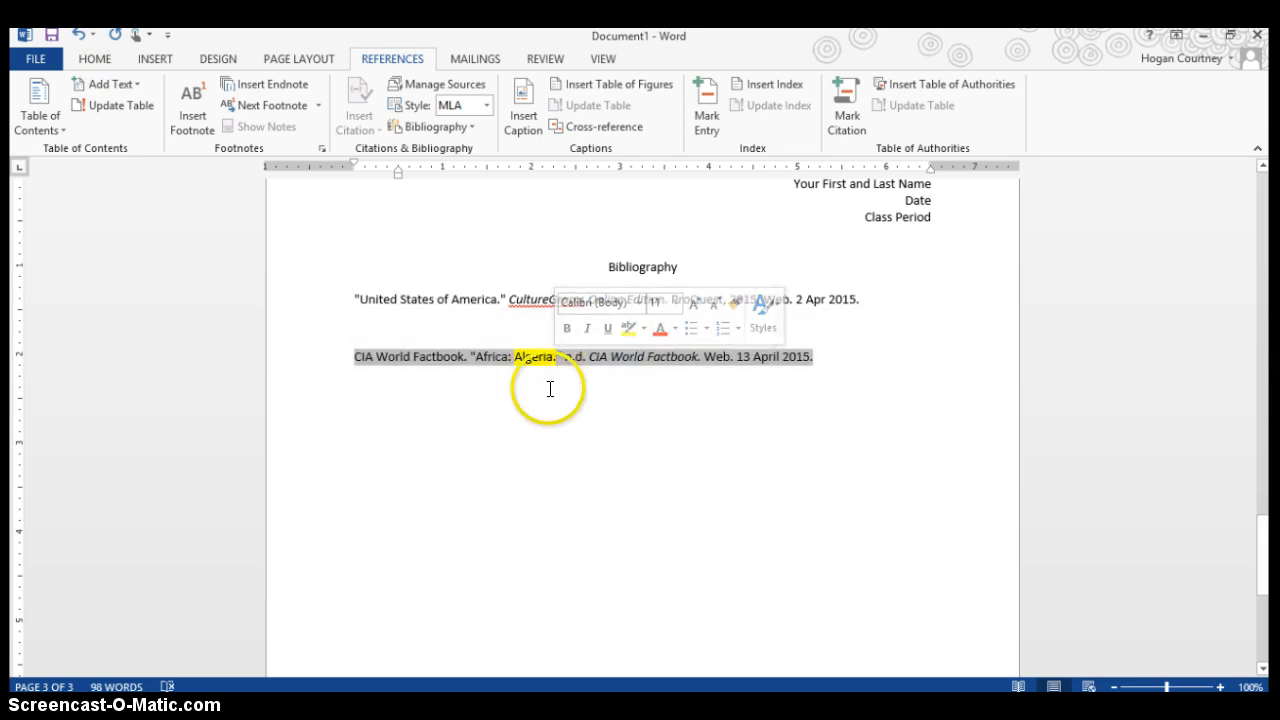
- Highlight the access date "13 April 2015." in the CIA World Factbook citation in yellow
drag(749, 357, 814, 357)
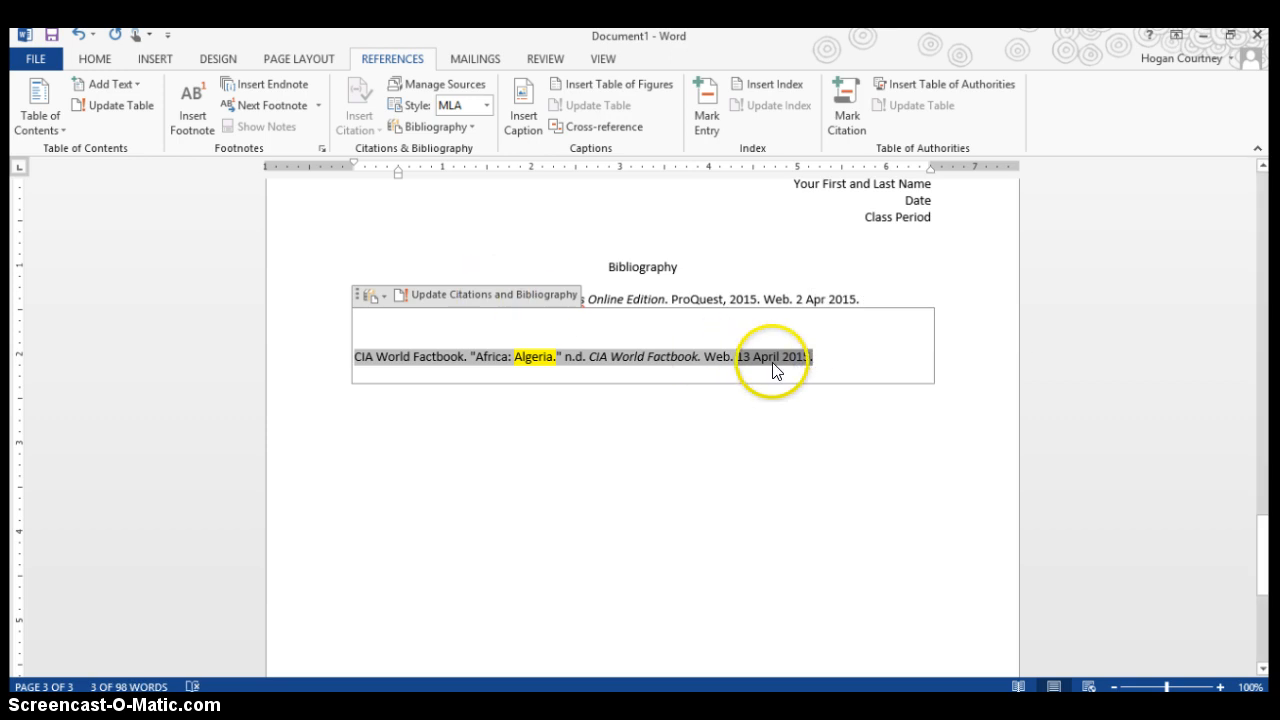
right_click(771, 360)
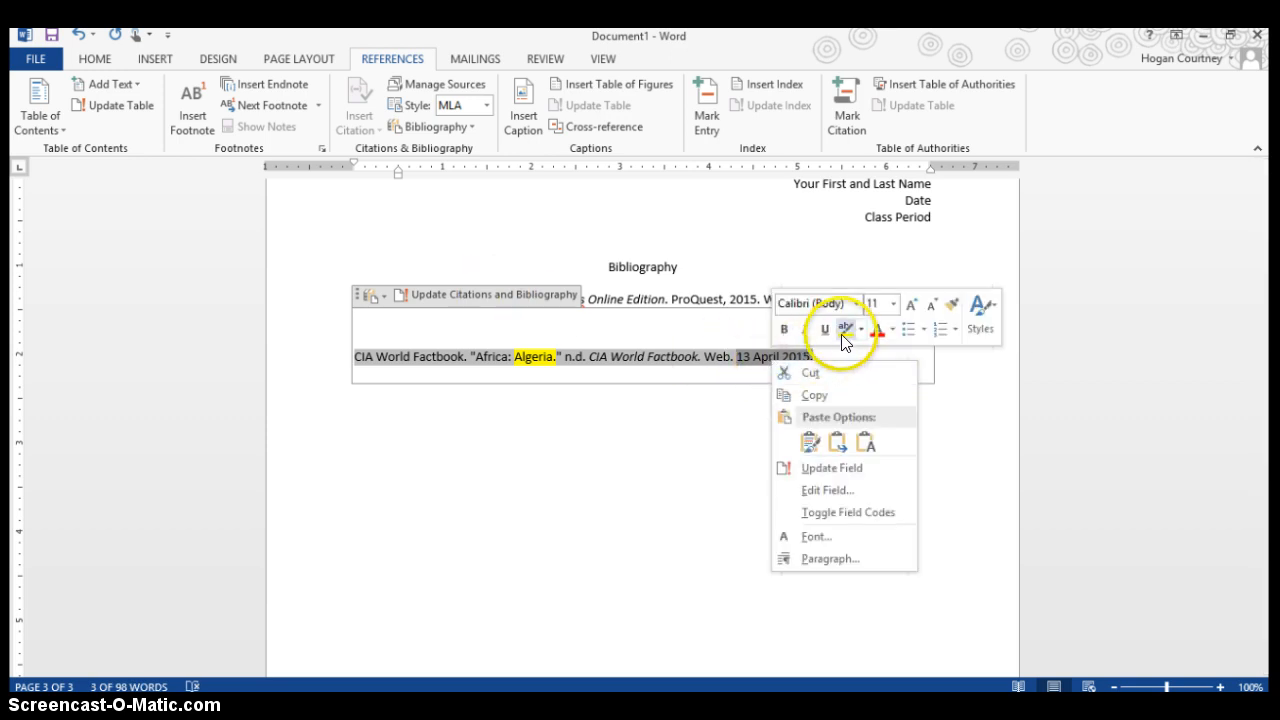
click(845, 330)
click(778, 378)
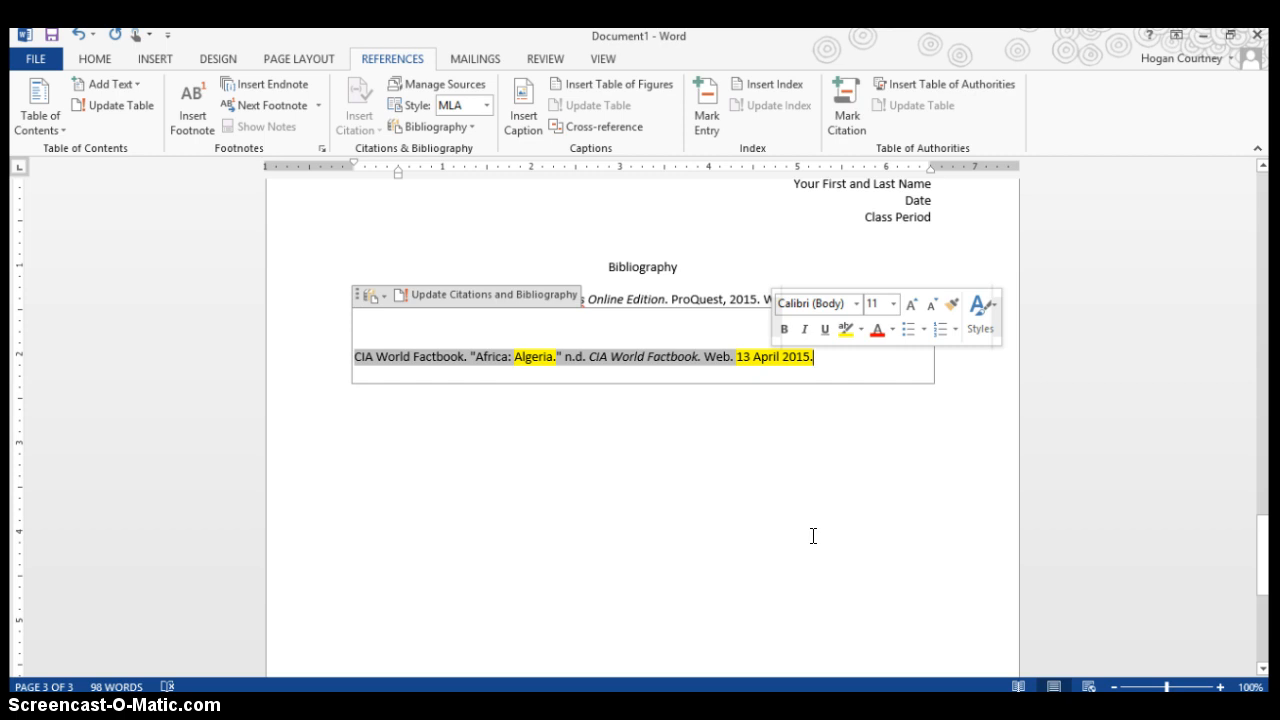
click(839, 450)
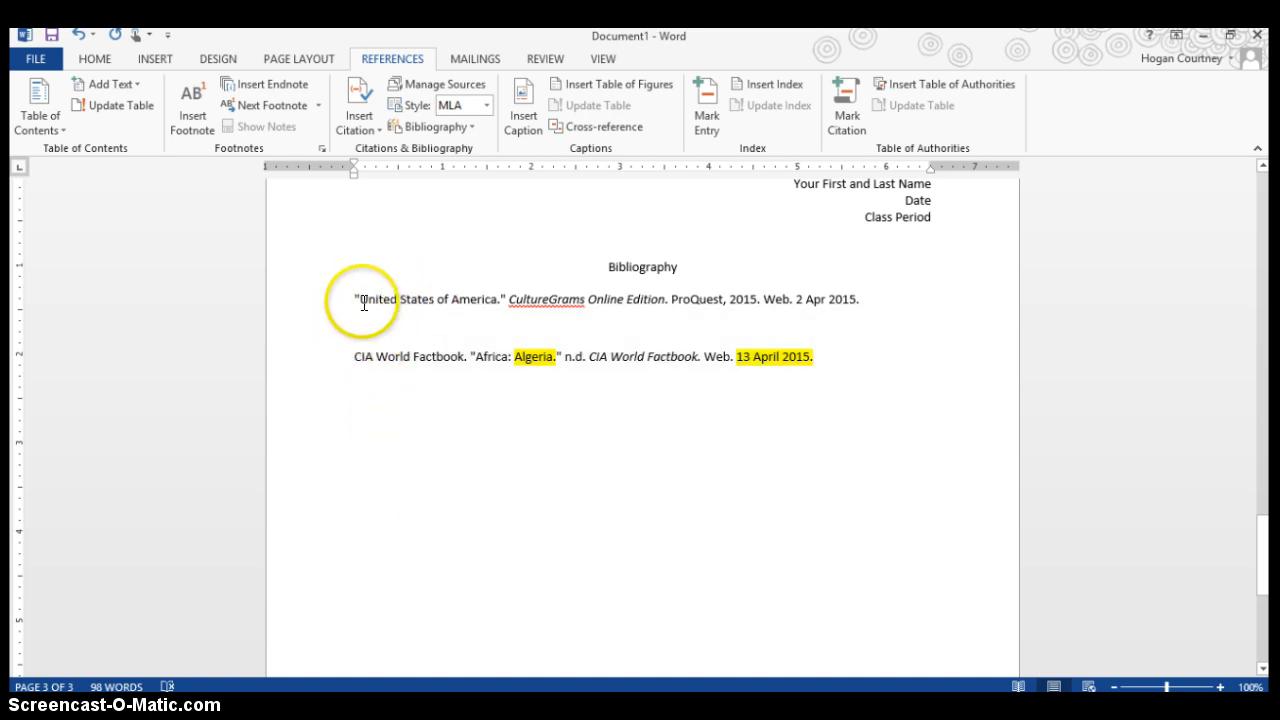
- Move the "United States of America." CultureGrams citation below the CIA World Factbook entry
drag(352, 299, 857, 299)
right_click(854, 299)
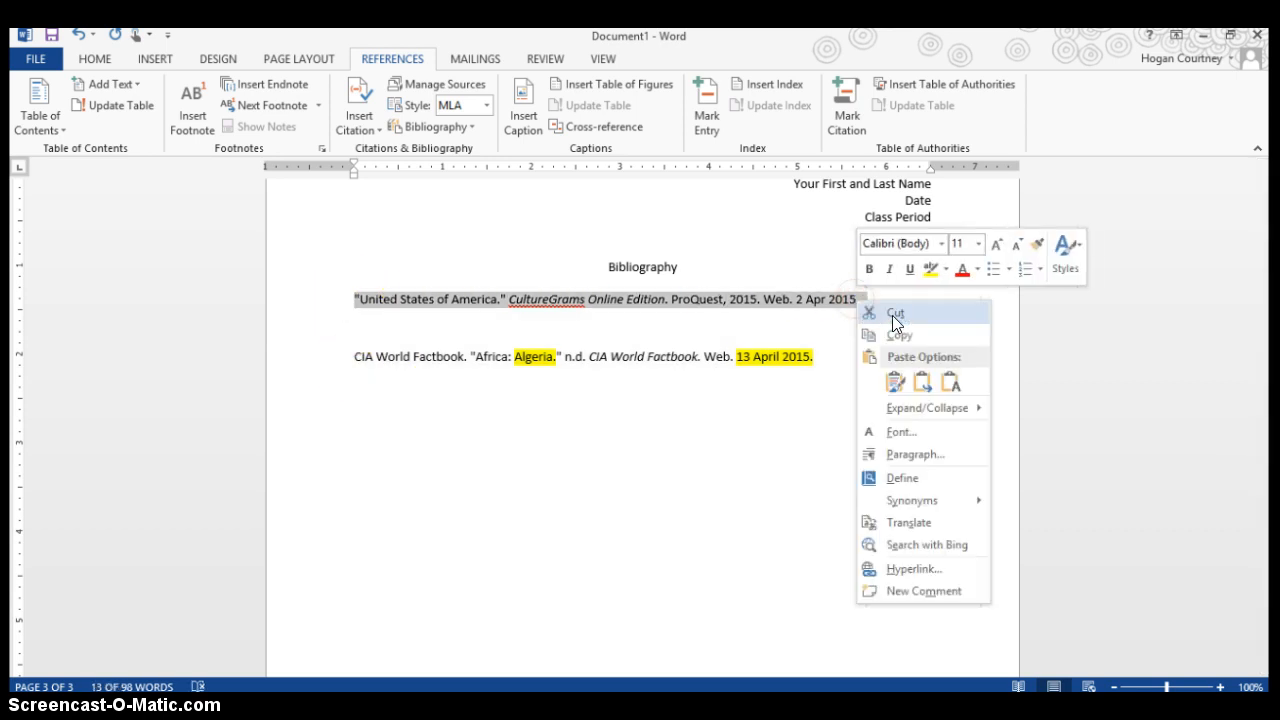
click(896, 313)
click(355, 400)
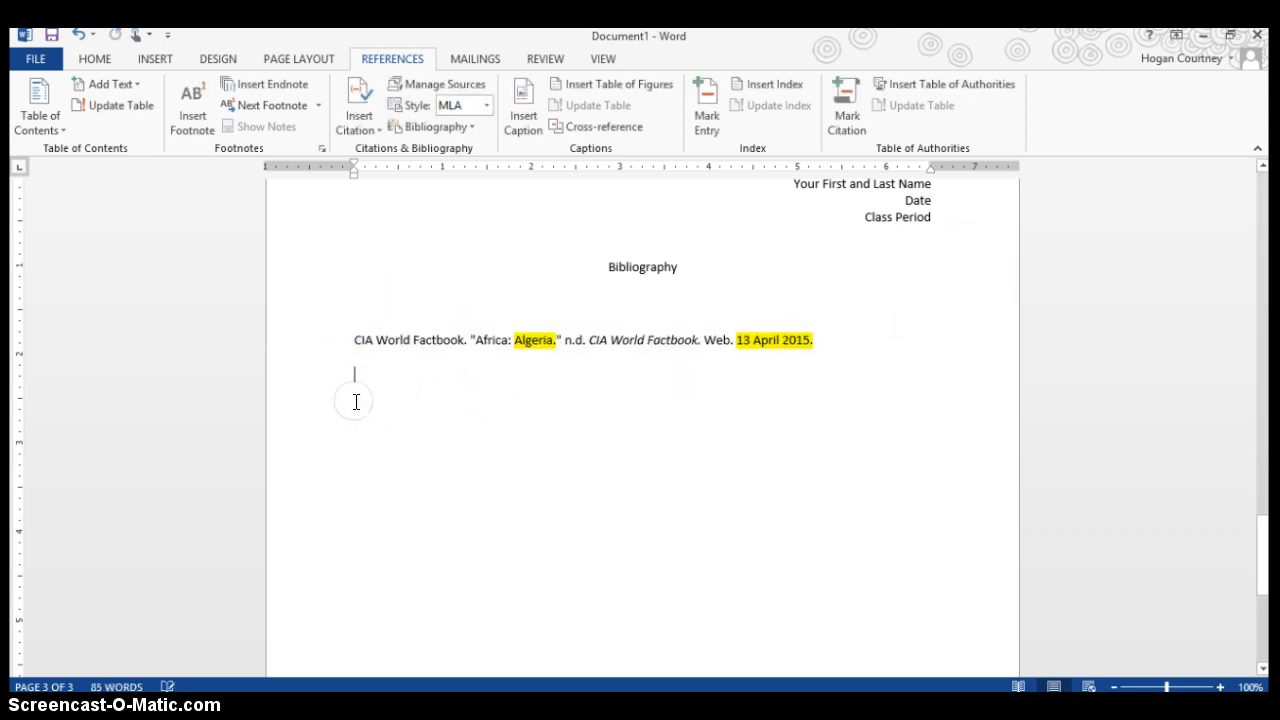
right_click(352, 377)
click(392, 463)
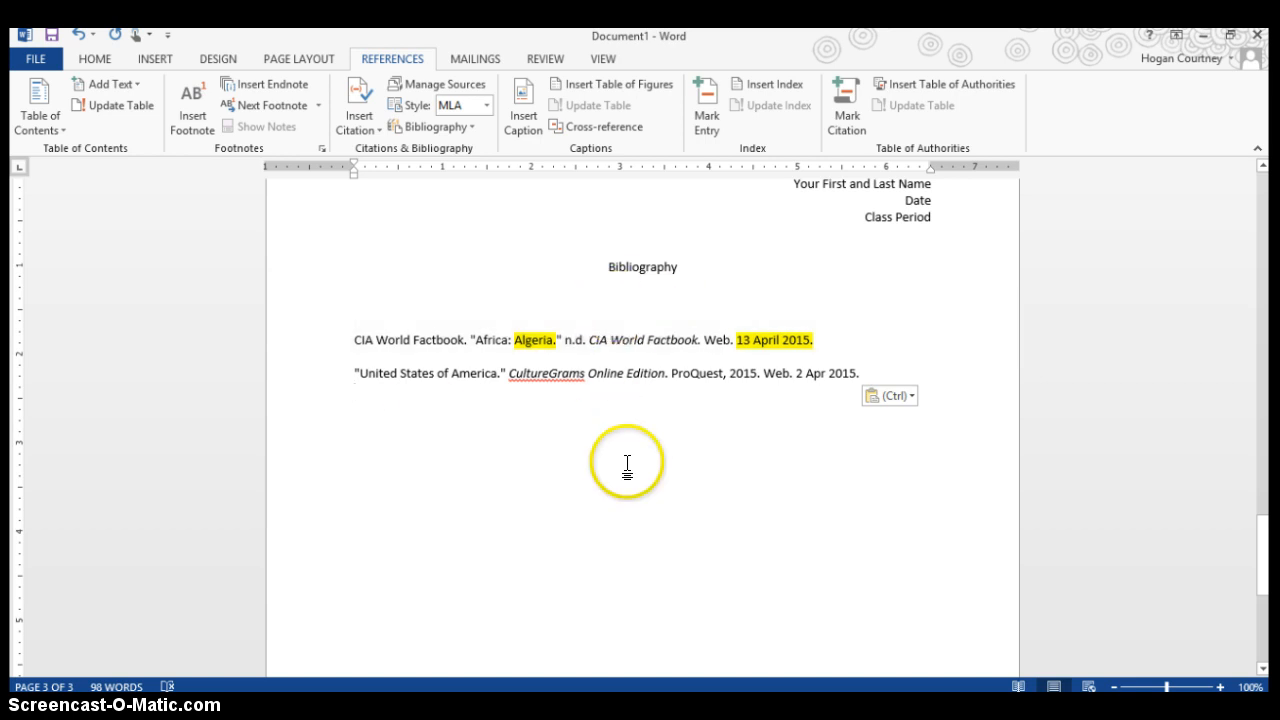
- Remove the yellow highlight from the word "Algeria." in the CIA World Factbook citation
click(521, 338)
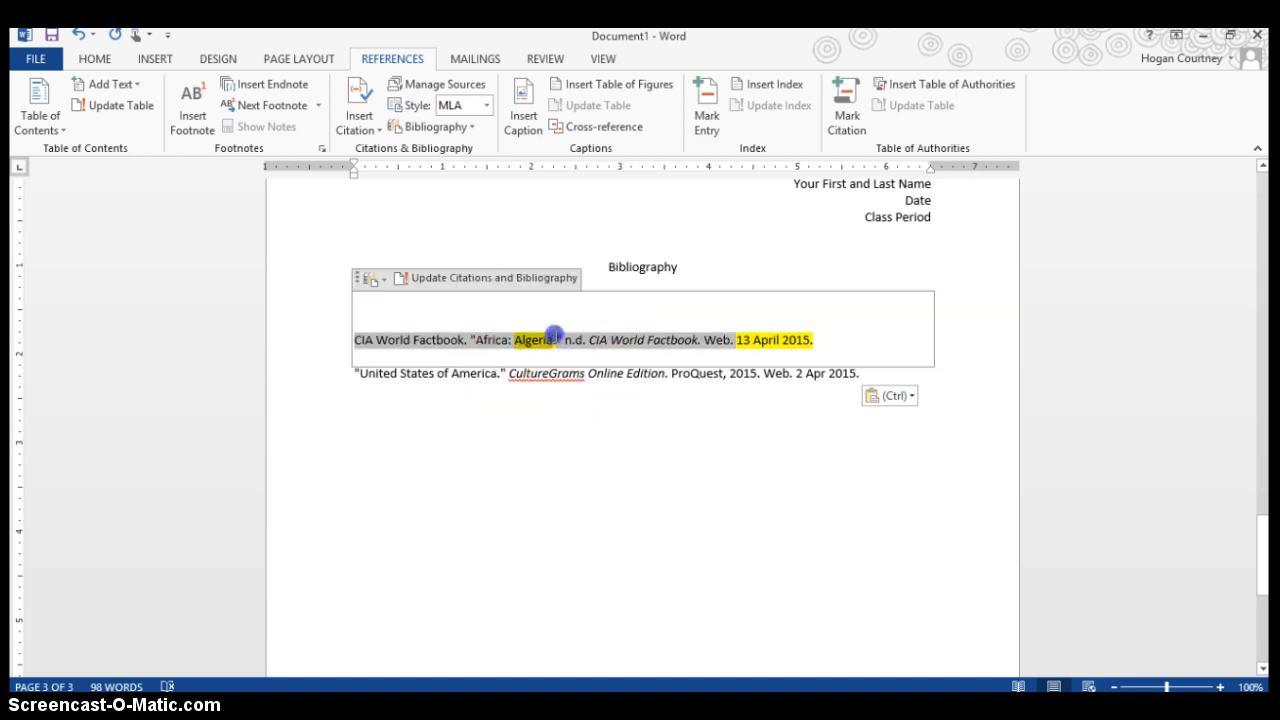
double_click(560, 342)
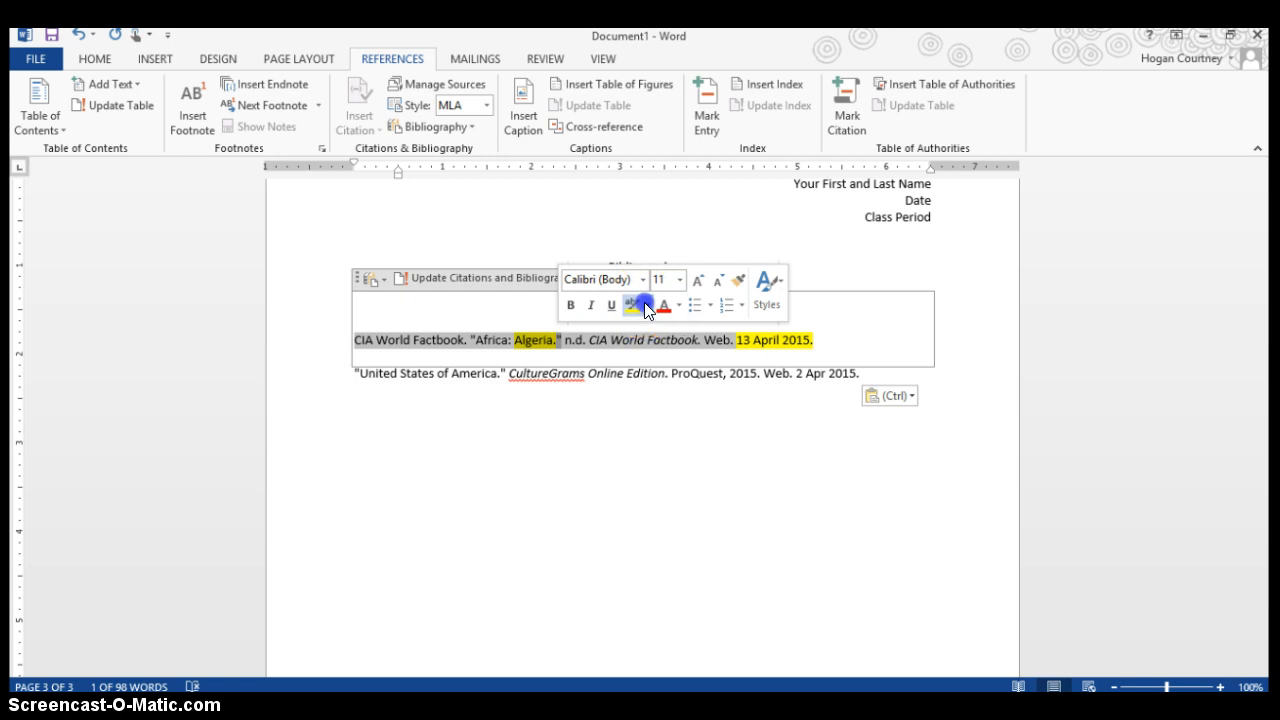
click(647, 304)
click(662, 412)
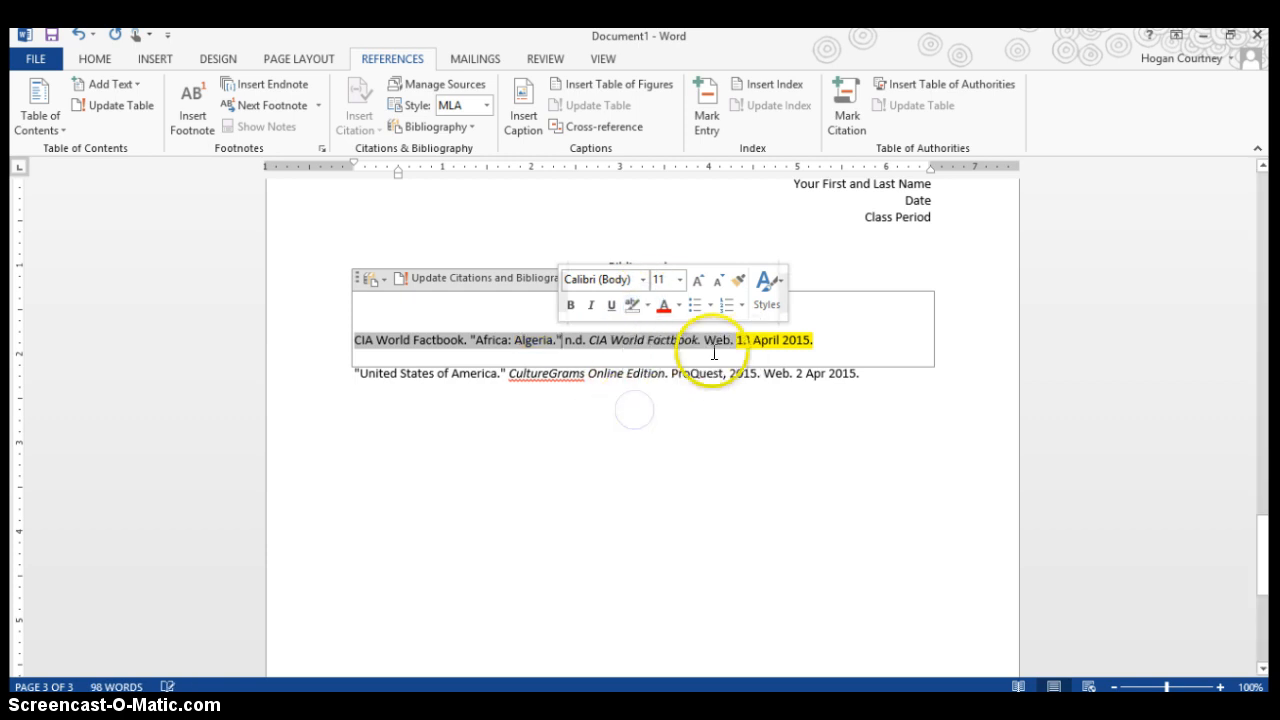
- Clear the yellow highlight from the access date "13 April 2015." in the CIA World Factbook citation
click(781, 339)
drag(733, 339, 815, 340)
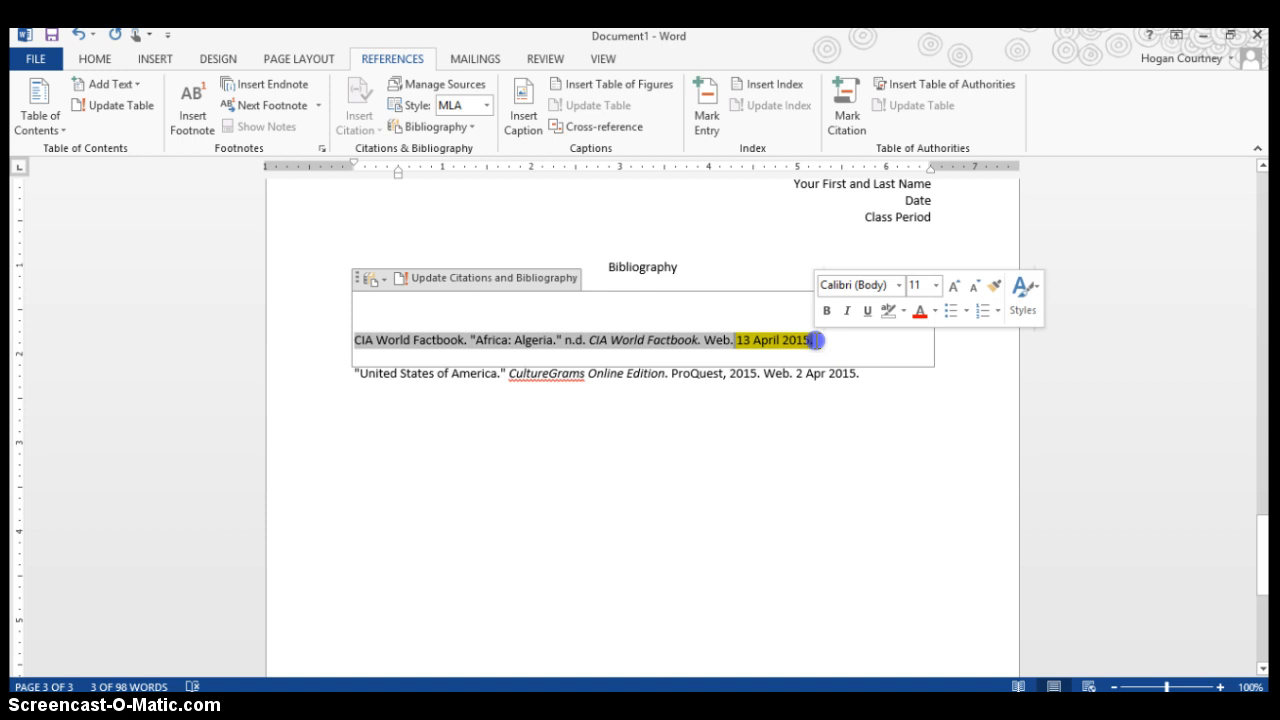
click(880, 411)
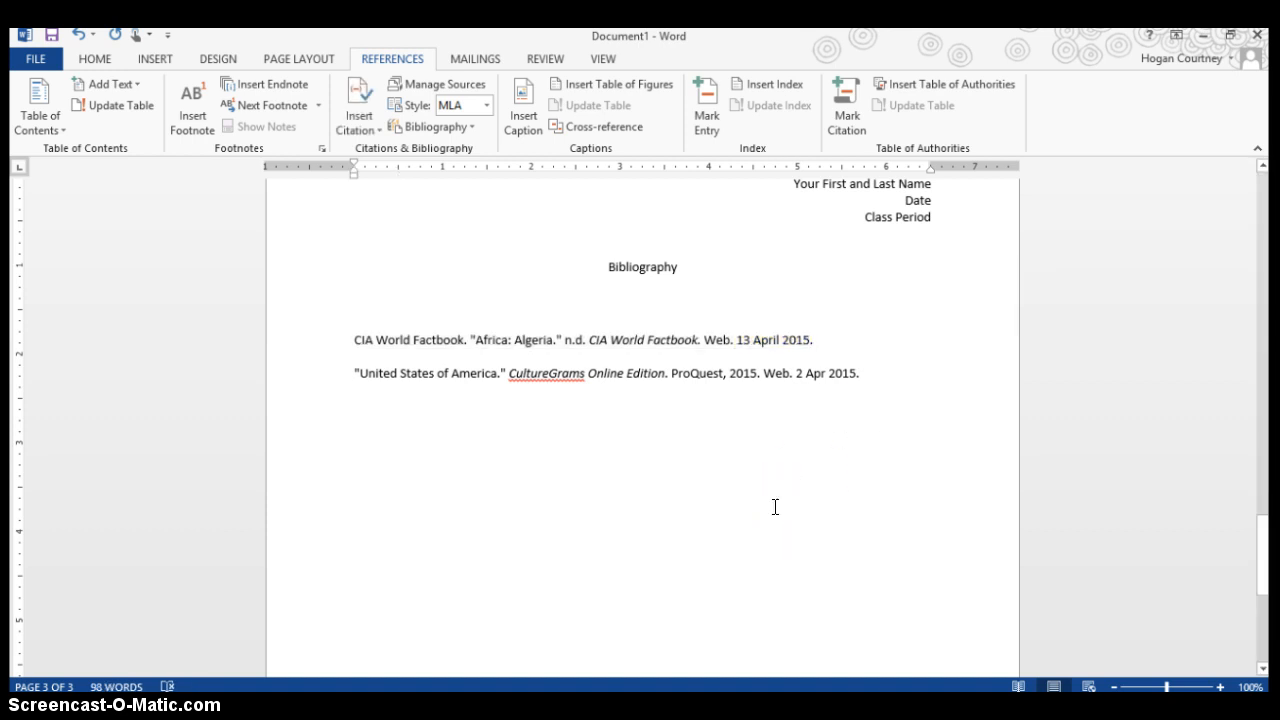
click(493, 402)
click(457, 345)
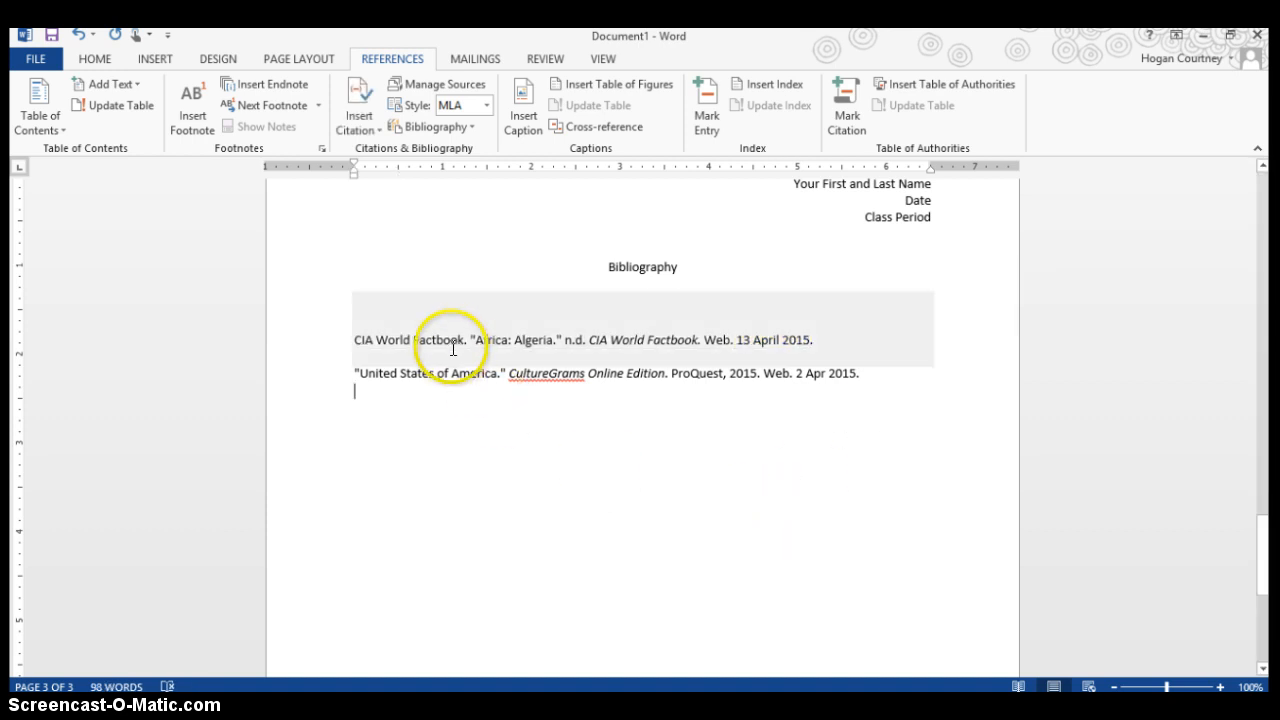
click(455, 390)
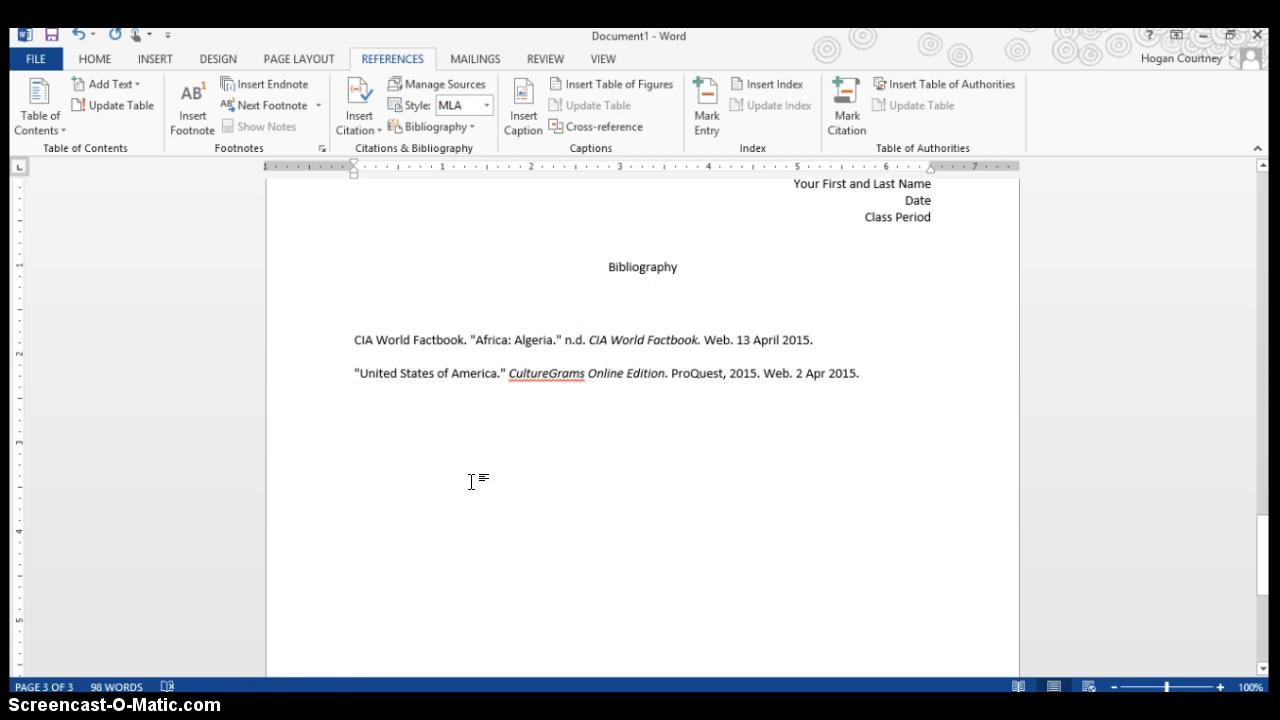
scroll(471, 482, up, 15)
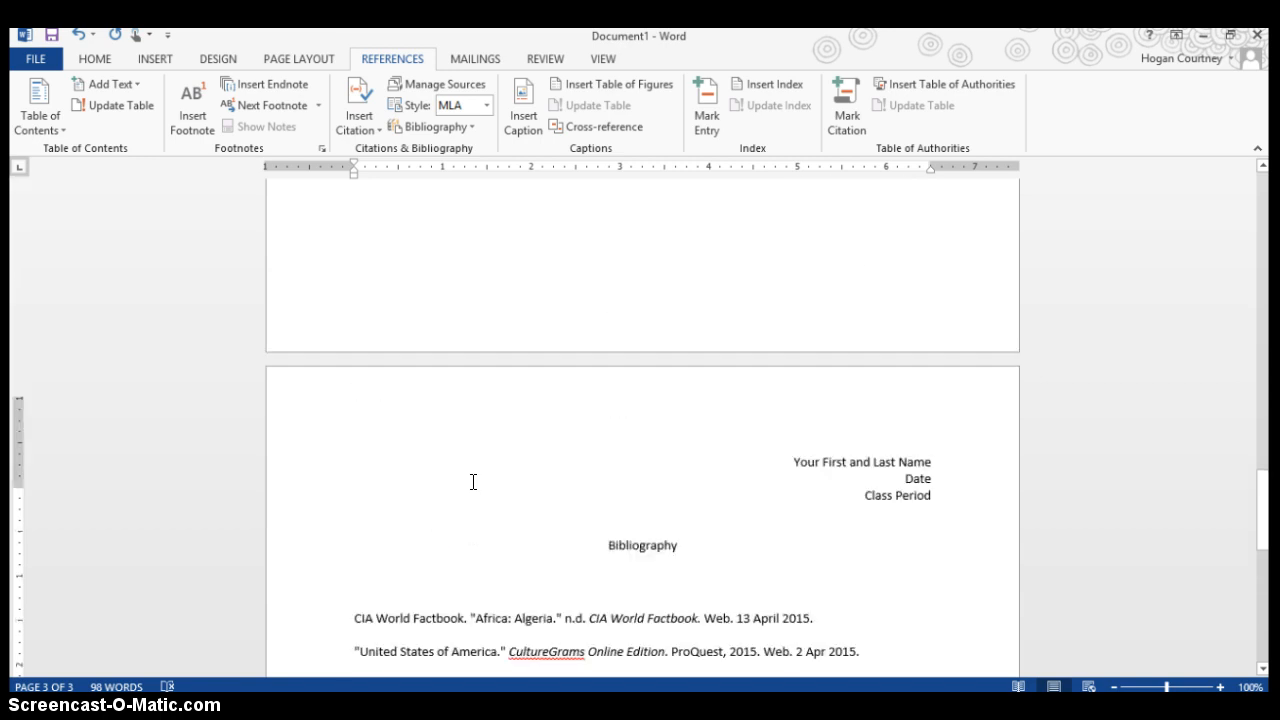
scroll(473, 482, up, 20)
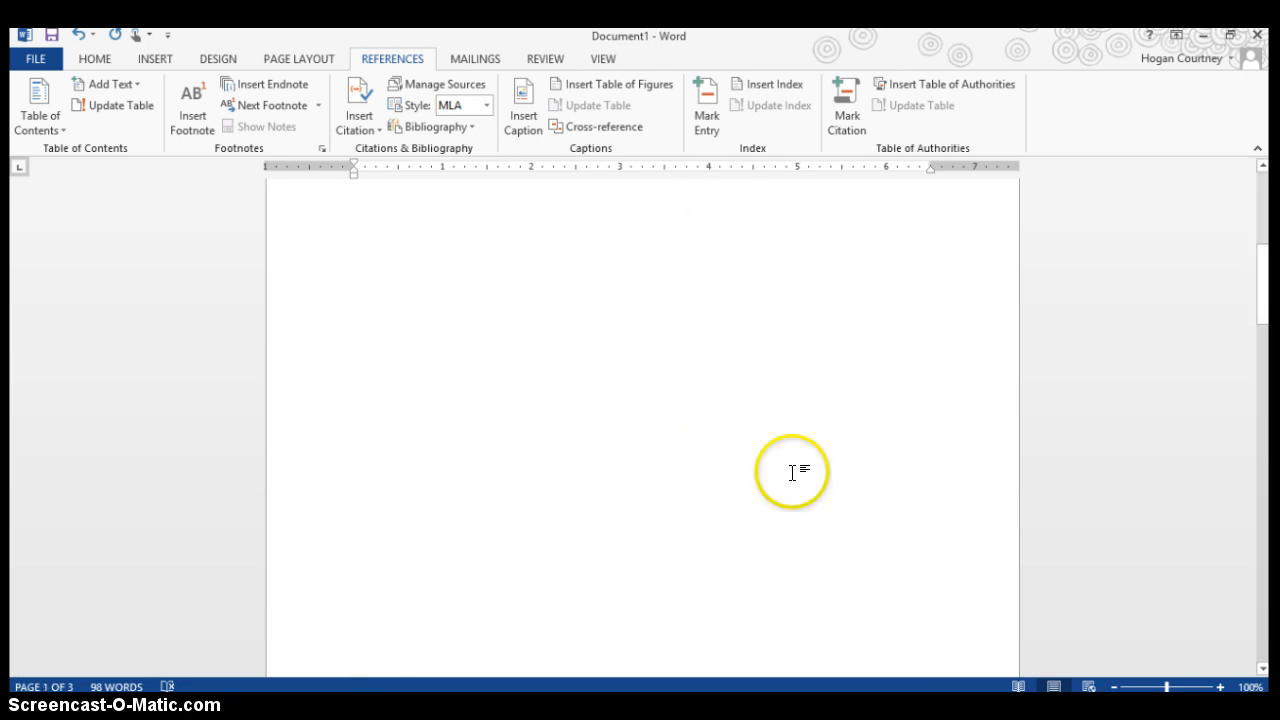
scroll(791, 471, down, 7)
scroll(791, 471, down, 5)
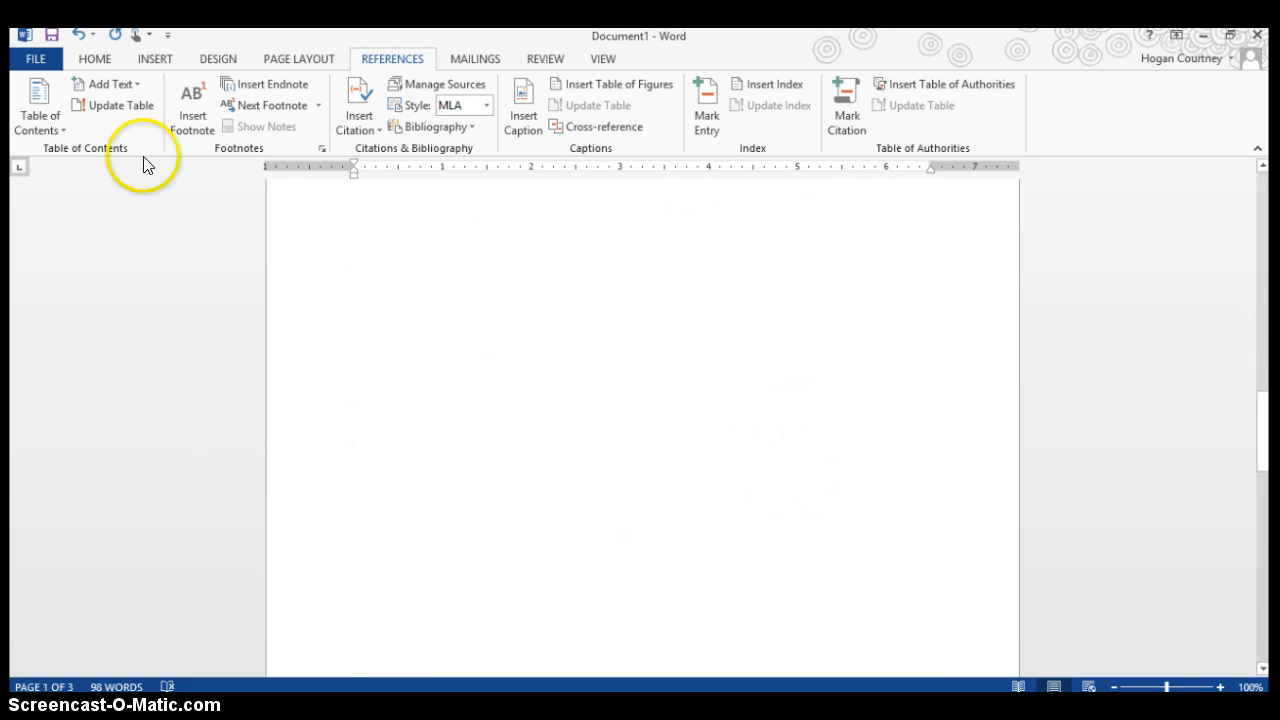
- Bring up the save location choices for the unsaved document
click(38, 62)
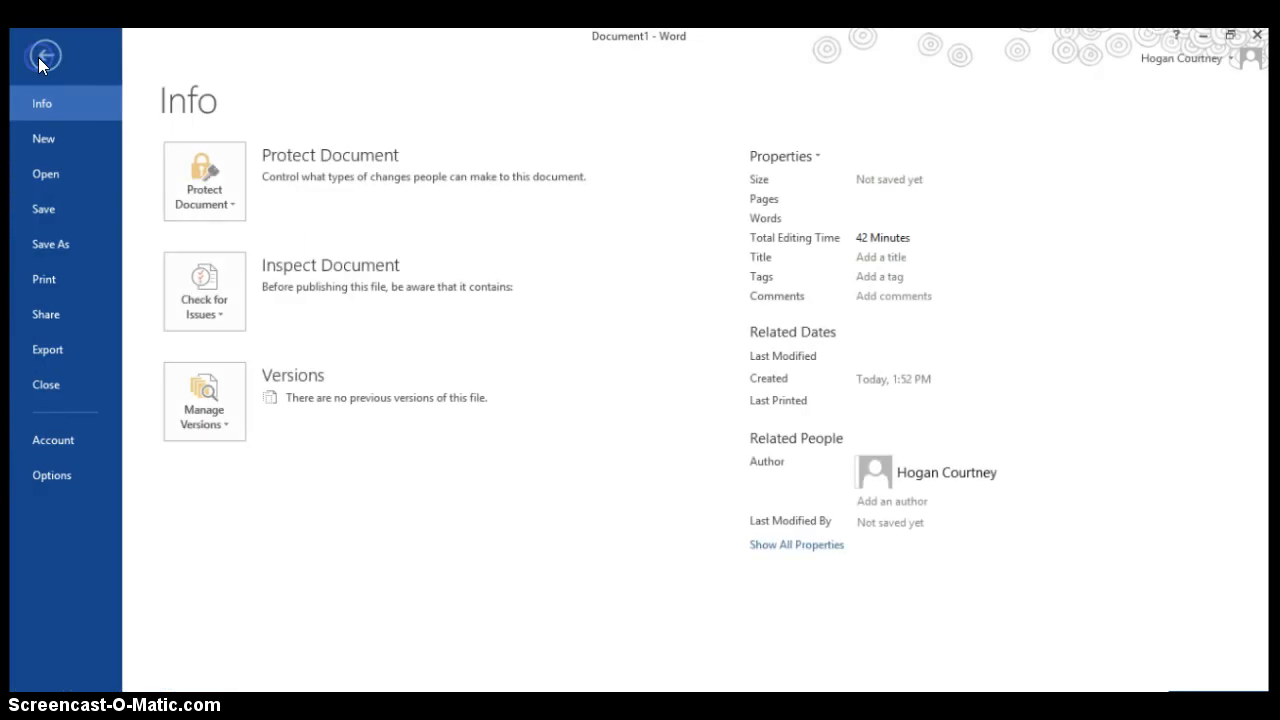
click(53, 212)
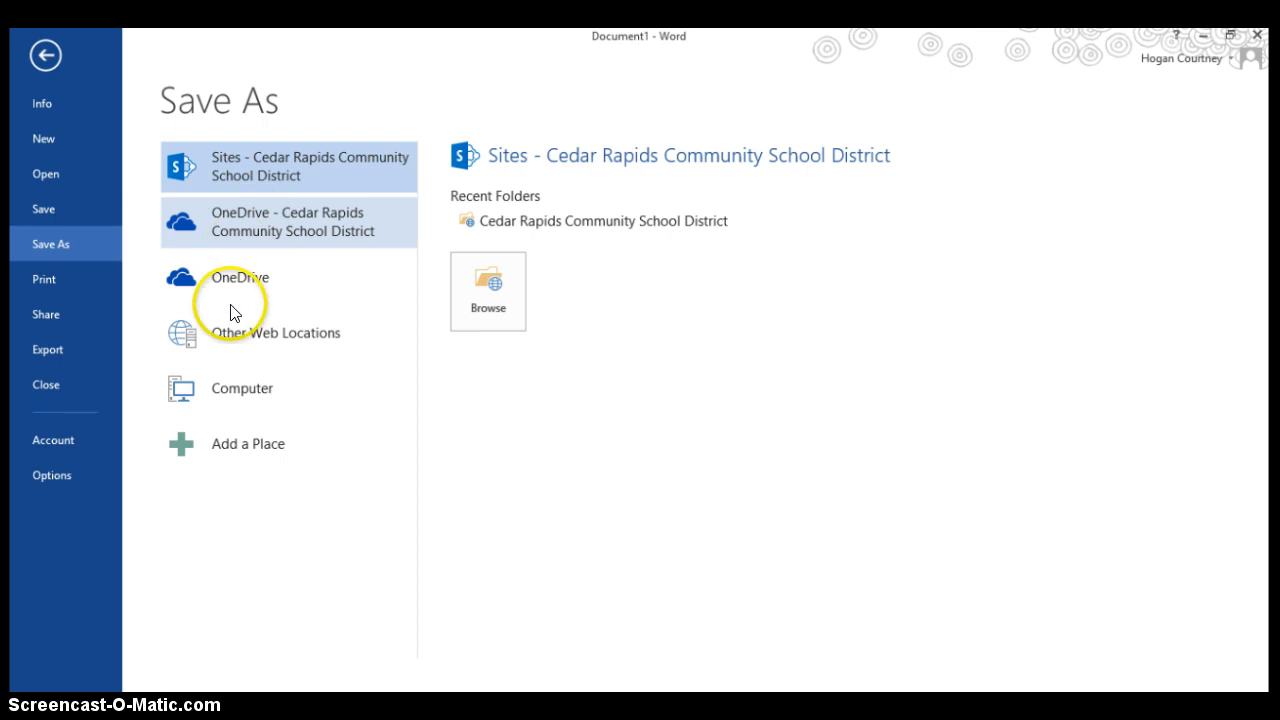
click(257, 391)
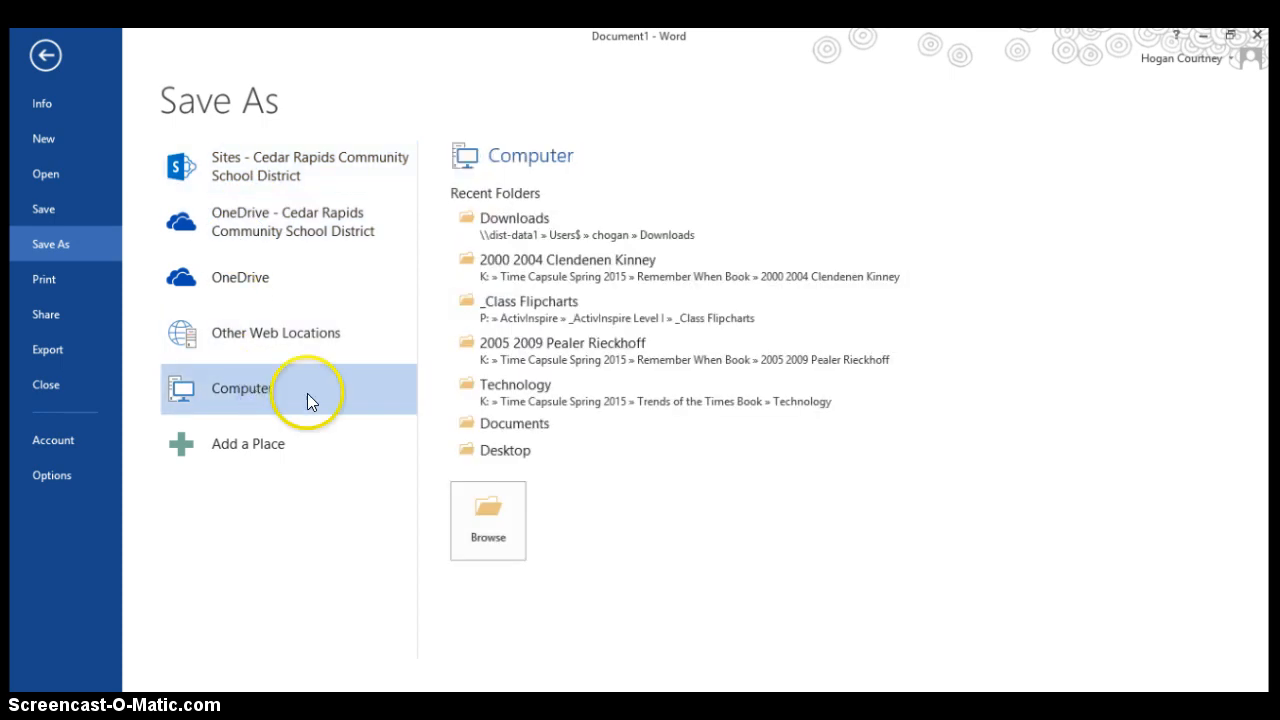
click(485, 508)
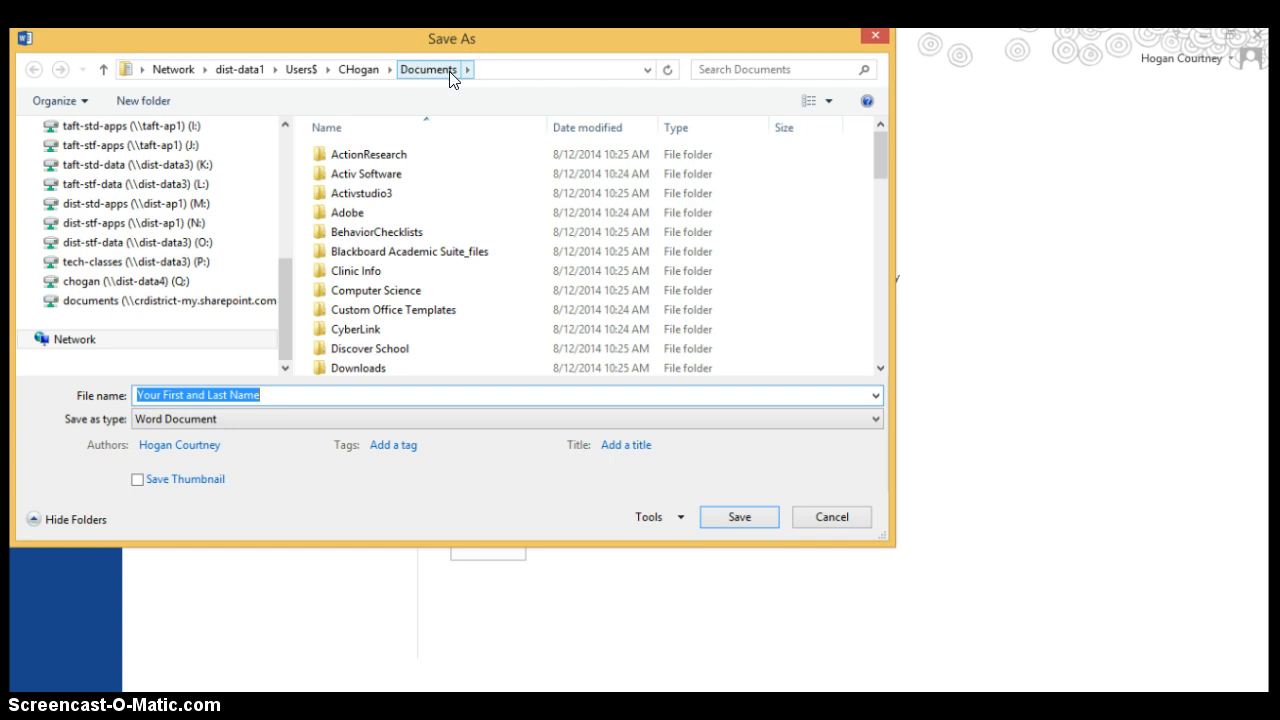
click(830, 517)
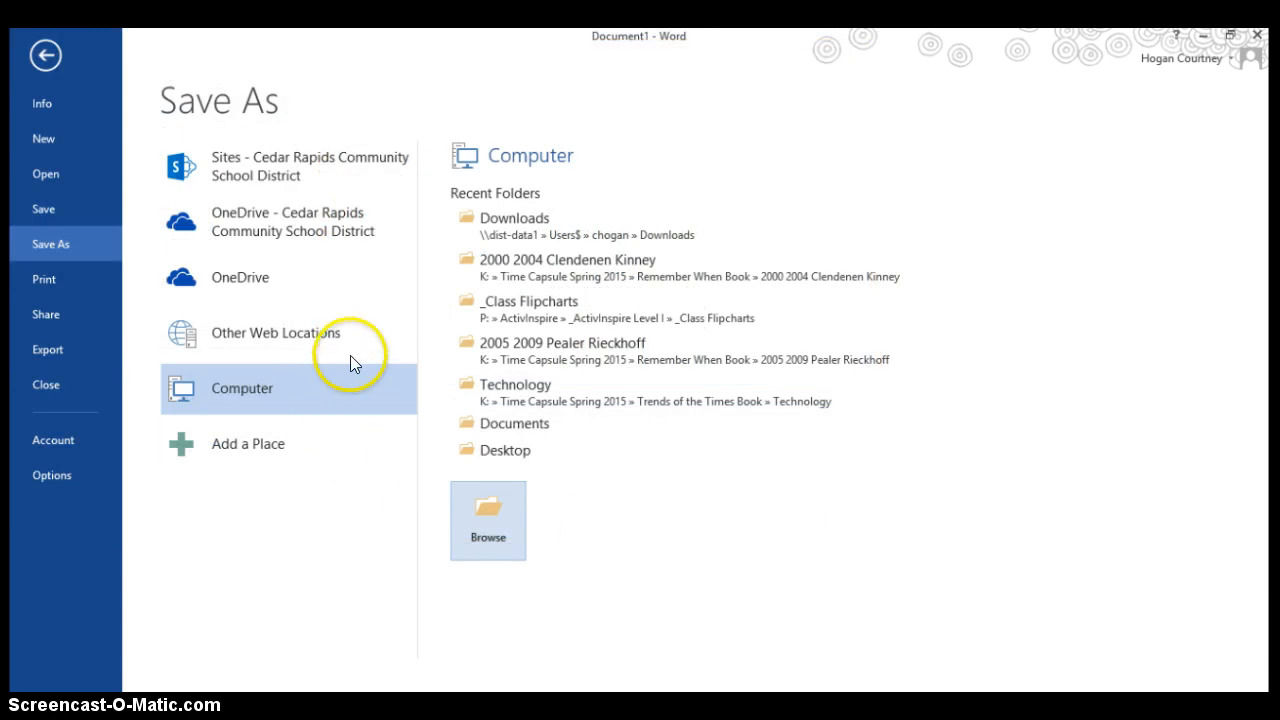
- Save the document as "Africa Project Notes and Bibliography" in the Africa Project 2015 folder of the Cedar Rapids Community School District OneDrive
click(250, 215)
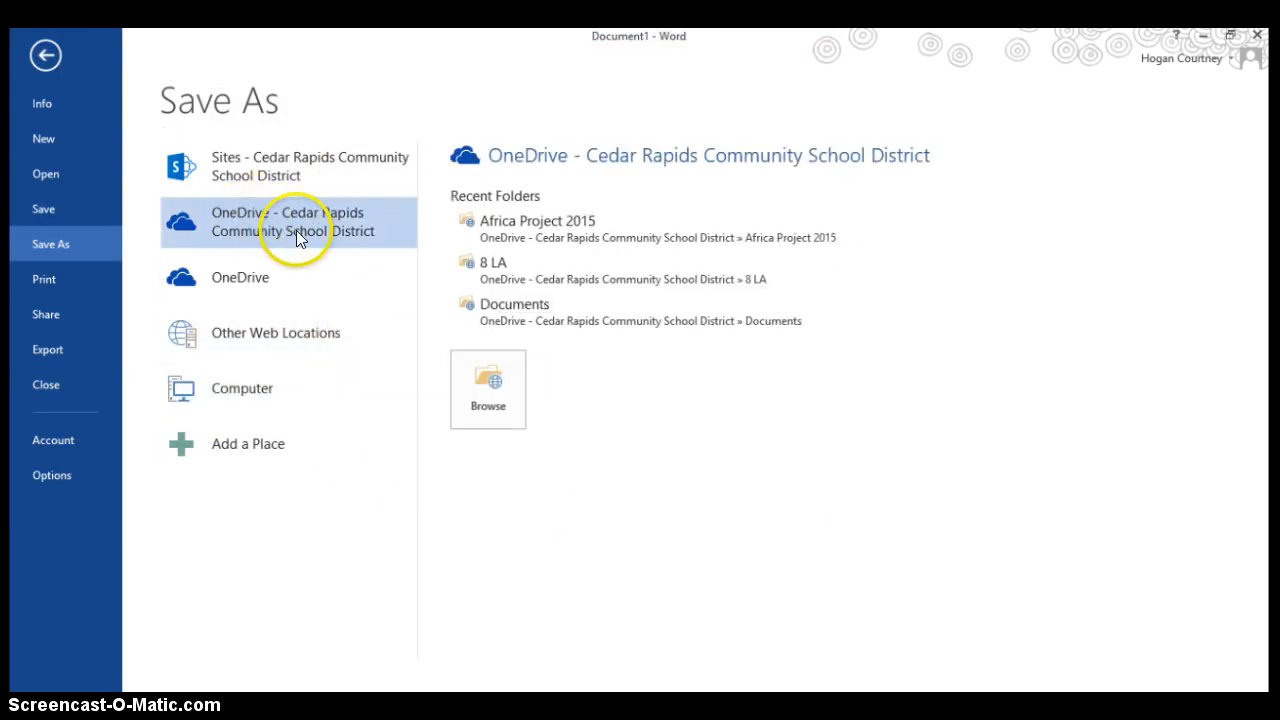
click(487, 383)
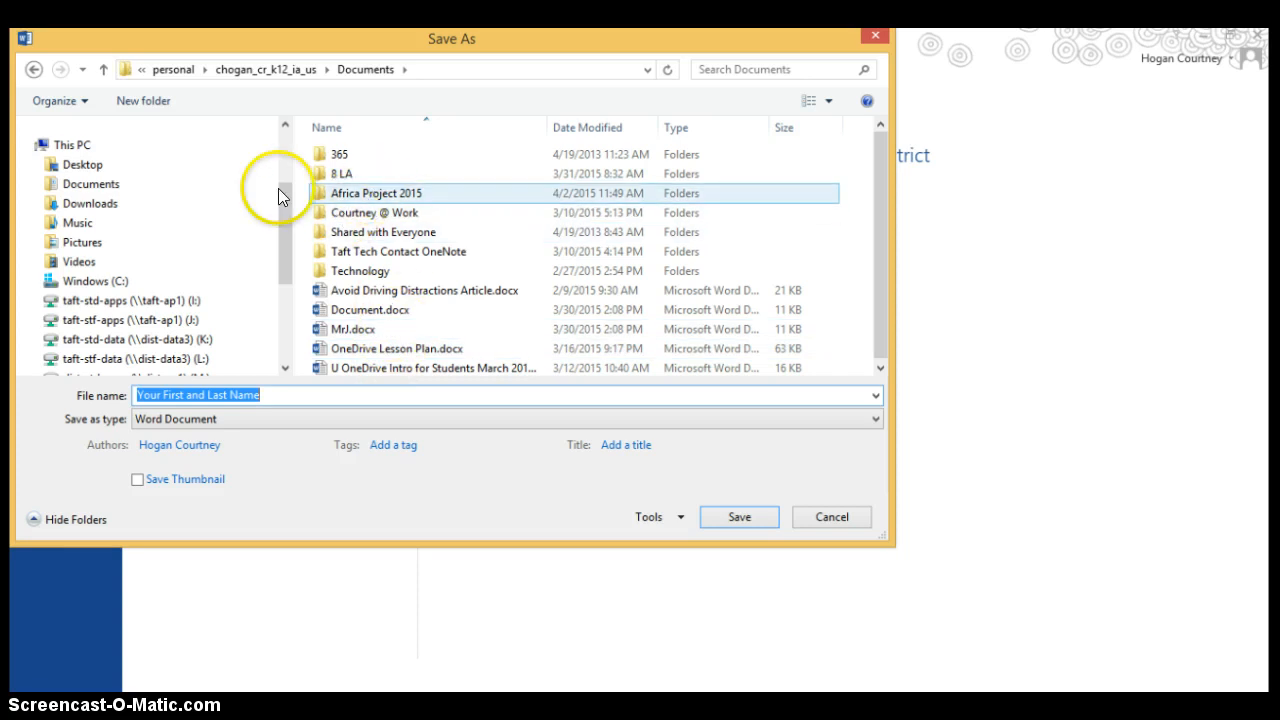
double_click(379, 200)
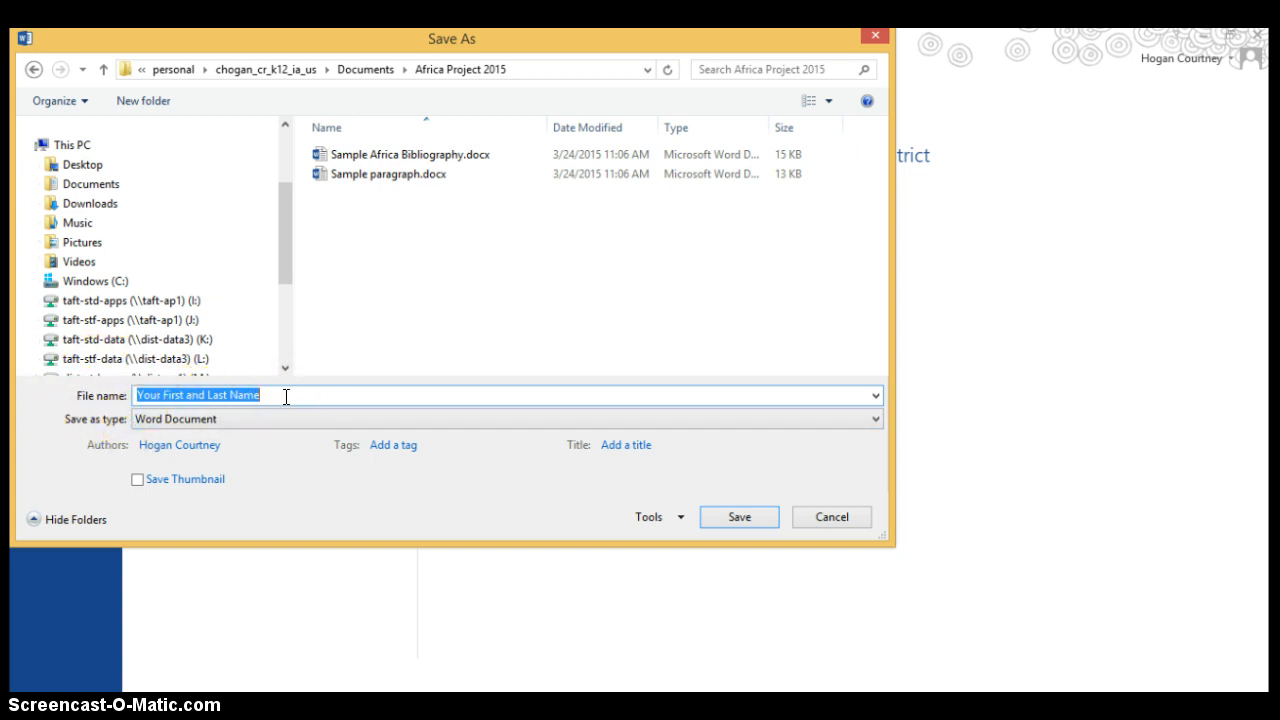
text(Af)
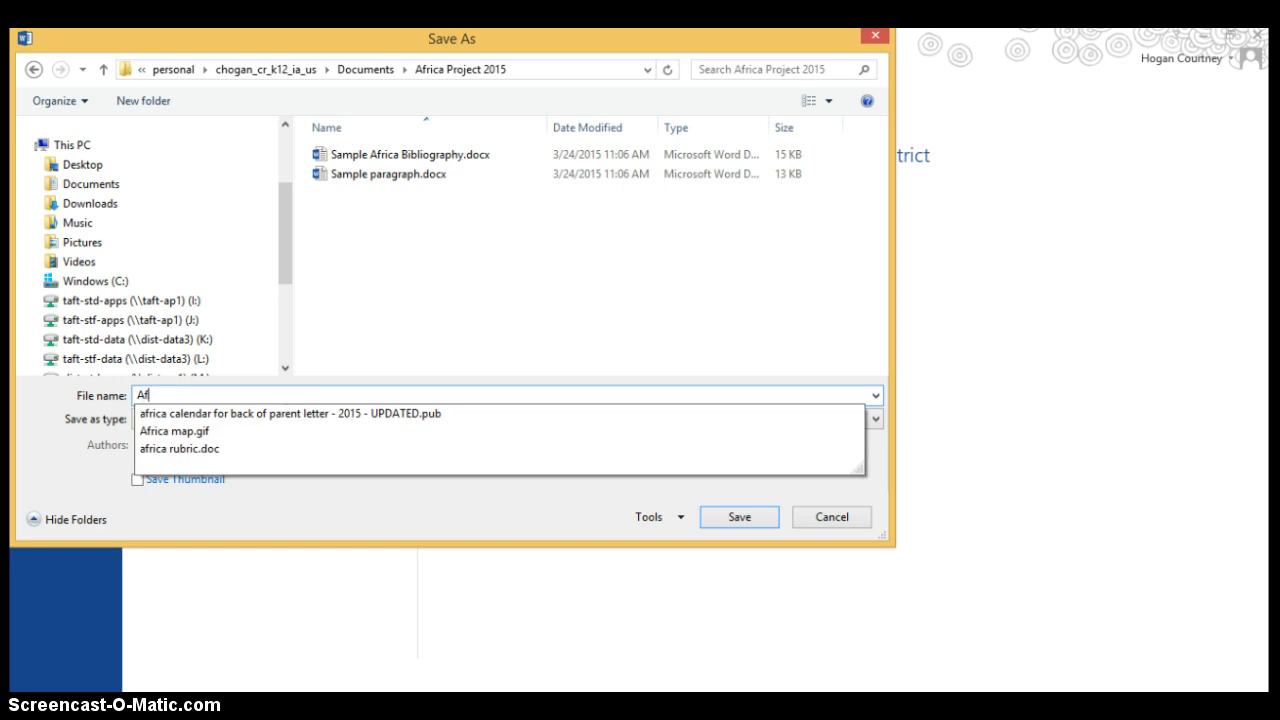
text(rica Project Notes and Bibliography)
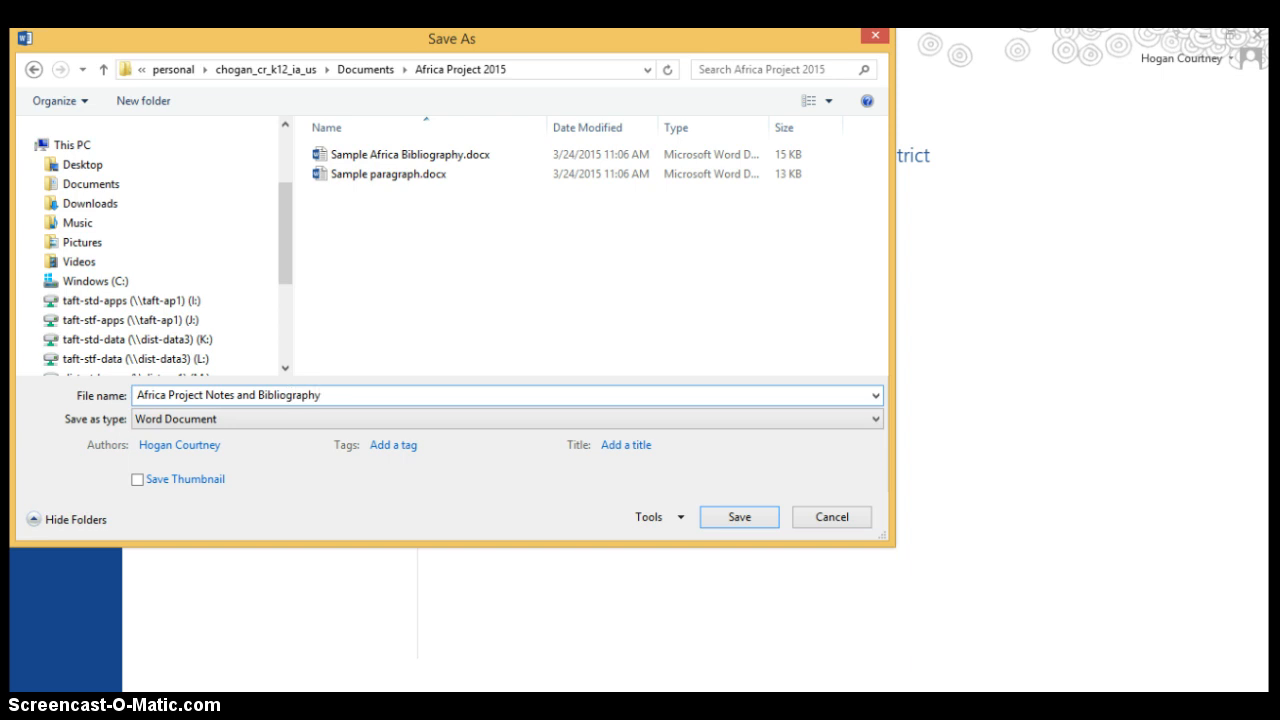
click(740, 517)
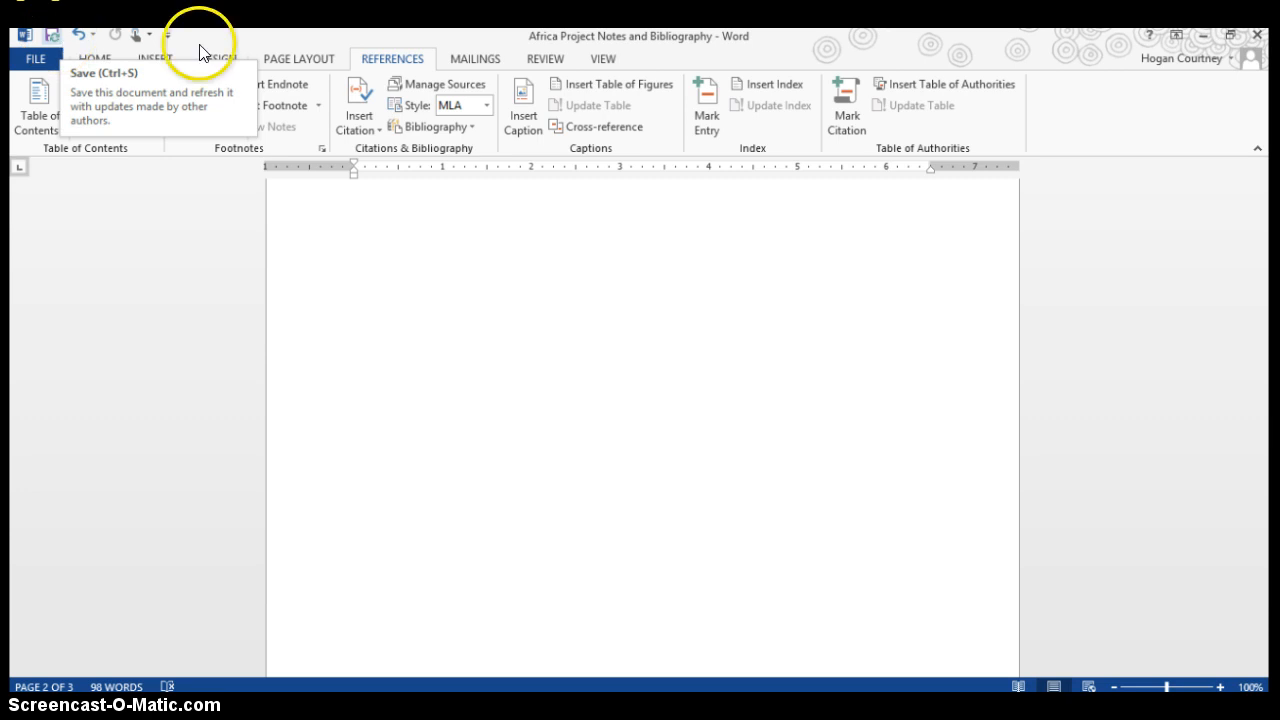
- Review the saved document's Family Life and Food notes pages and its bibliography page
click(495, 321)
scroll(489, 326, up, 10)
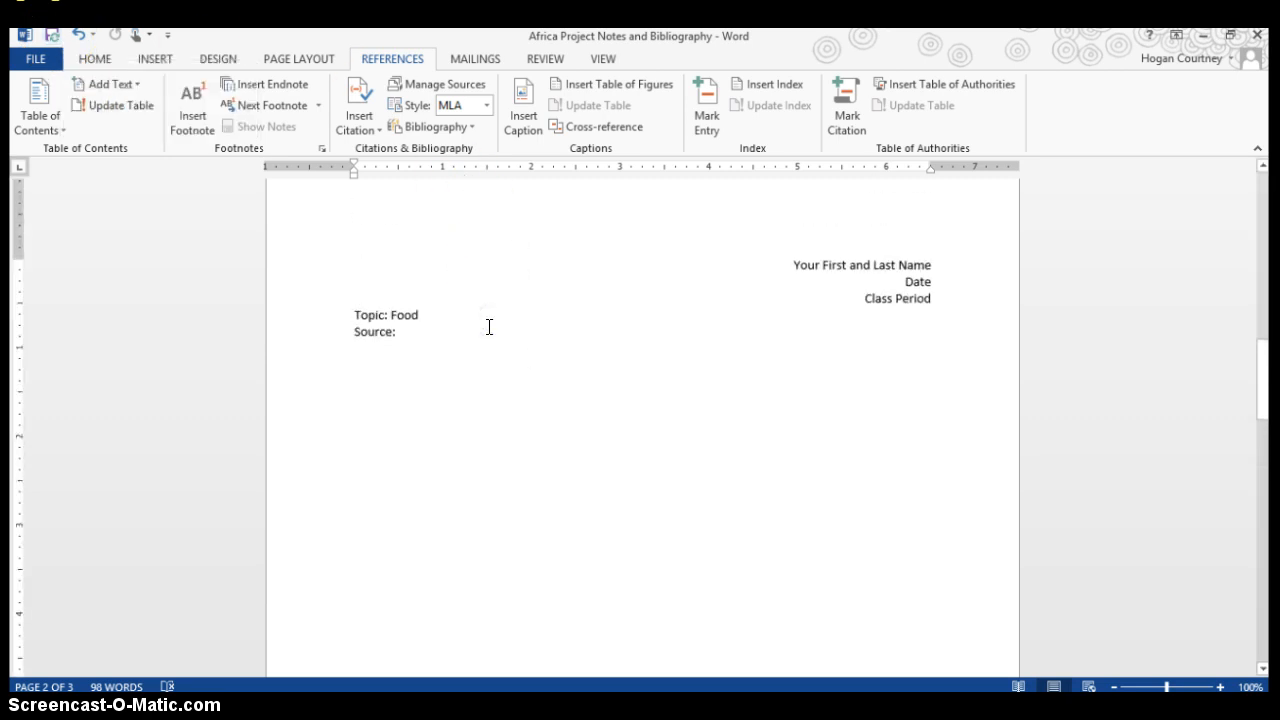
scroll(489, 326, up, 5)
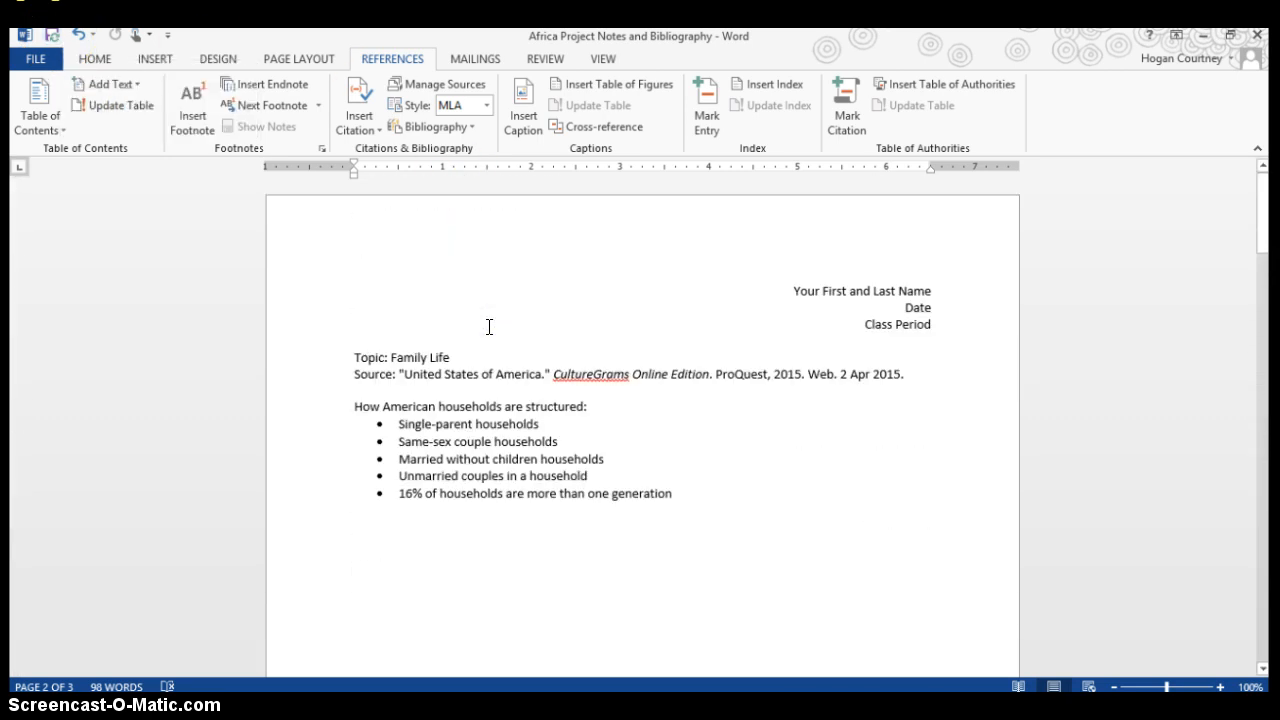
scroll(489, 326, down, 10)
scroll(487, 326, down, 9)
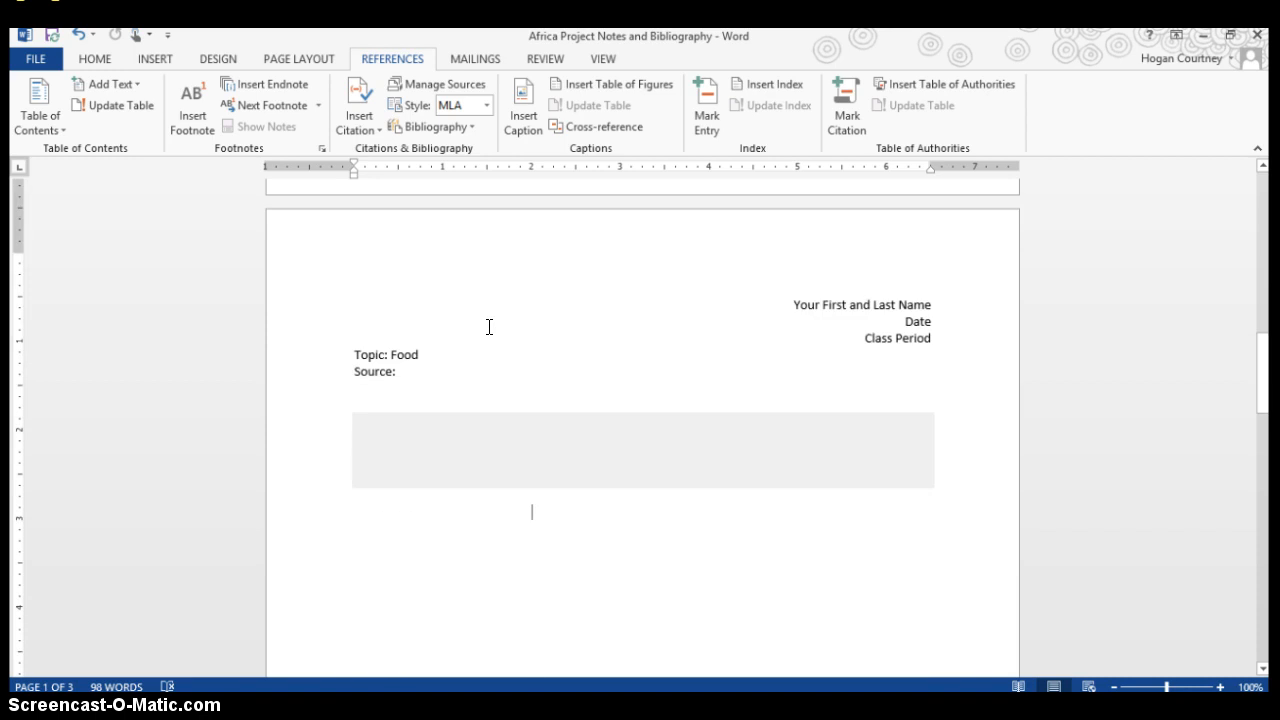
scroll(452, 362, up, 2)
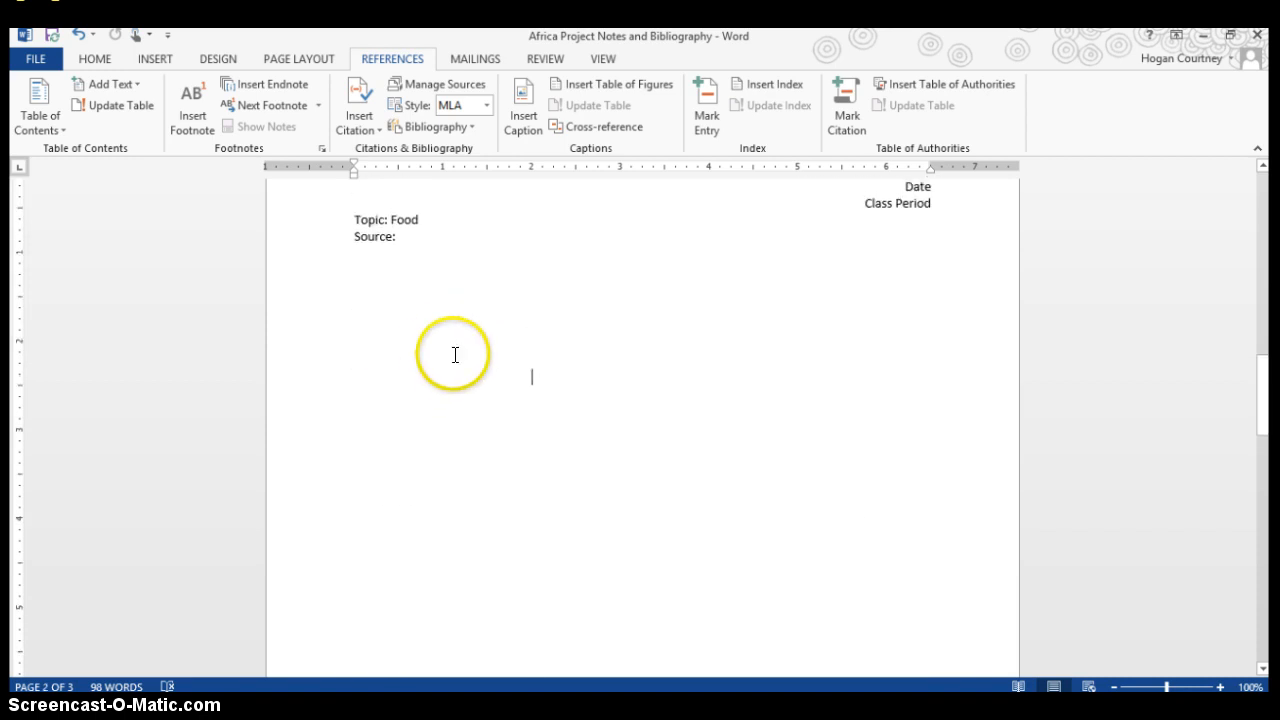
scroll(529, 509, down, 12)
scroll(550, 508, down, 8)
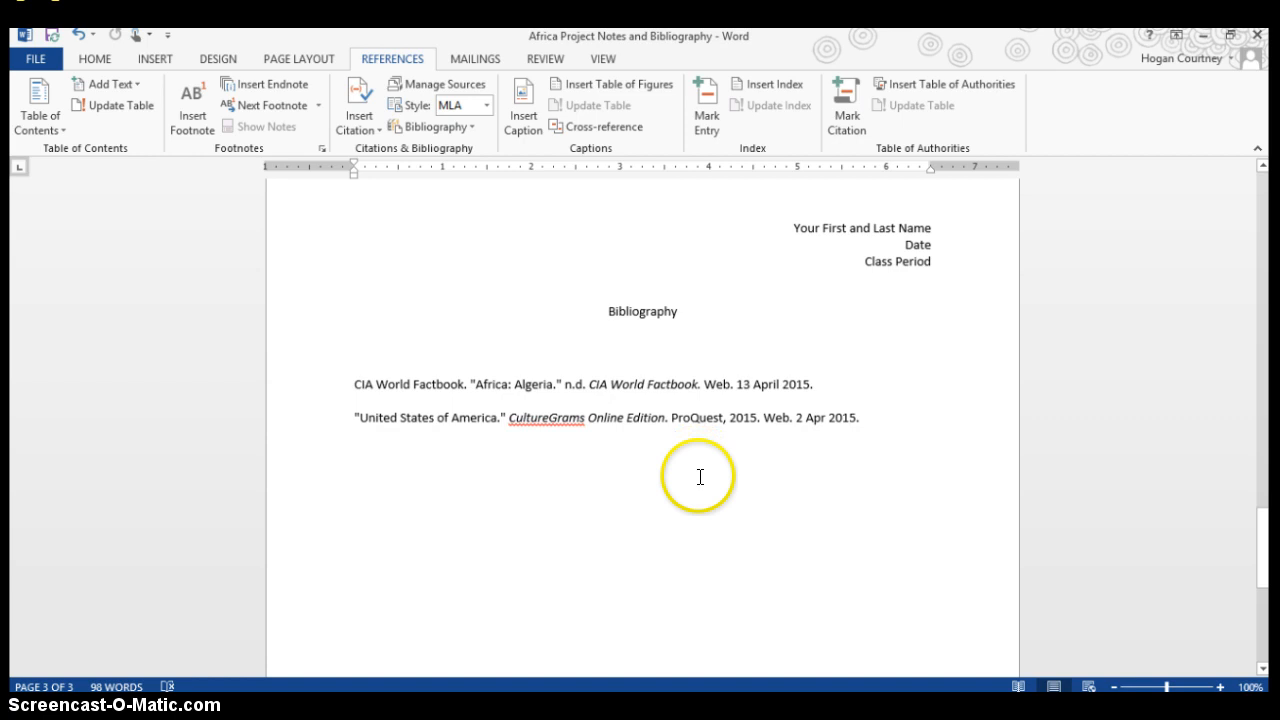
scroll(700, 477, down, 3)
scroll(700, 477, up, 5)
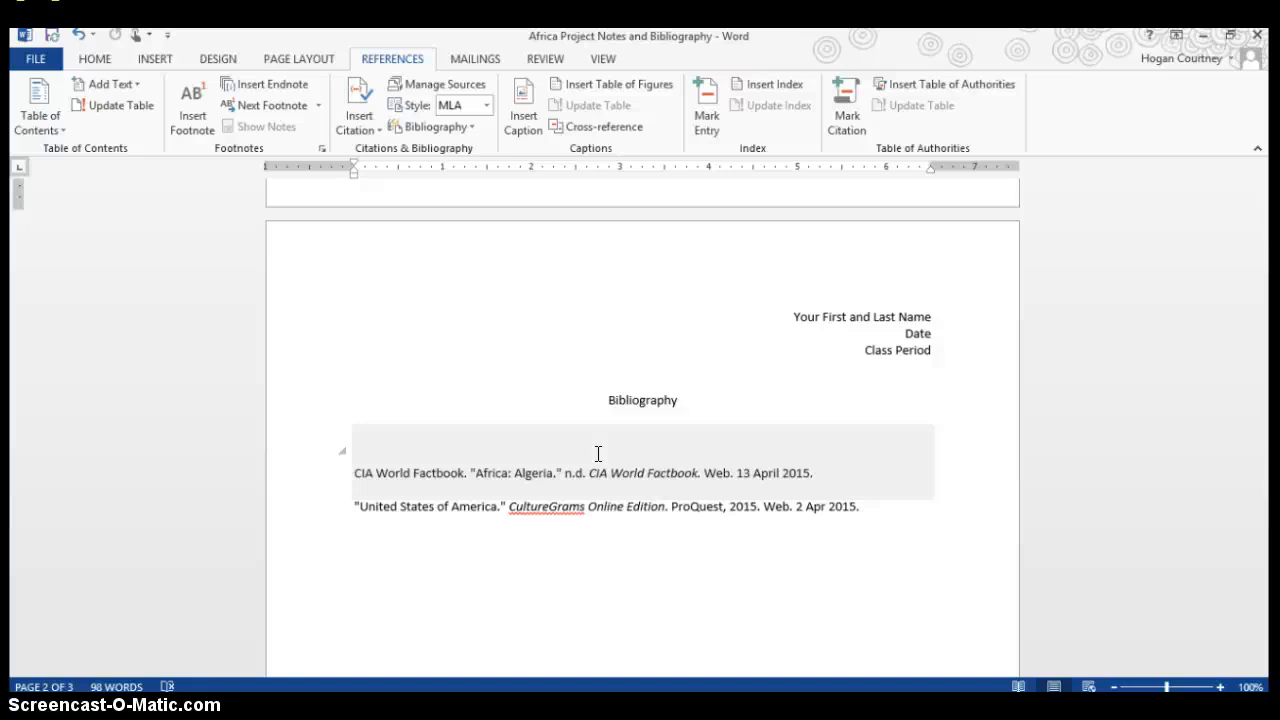
click(437, 653)
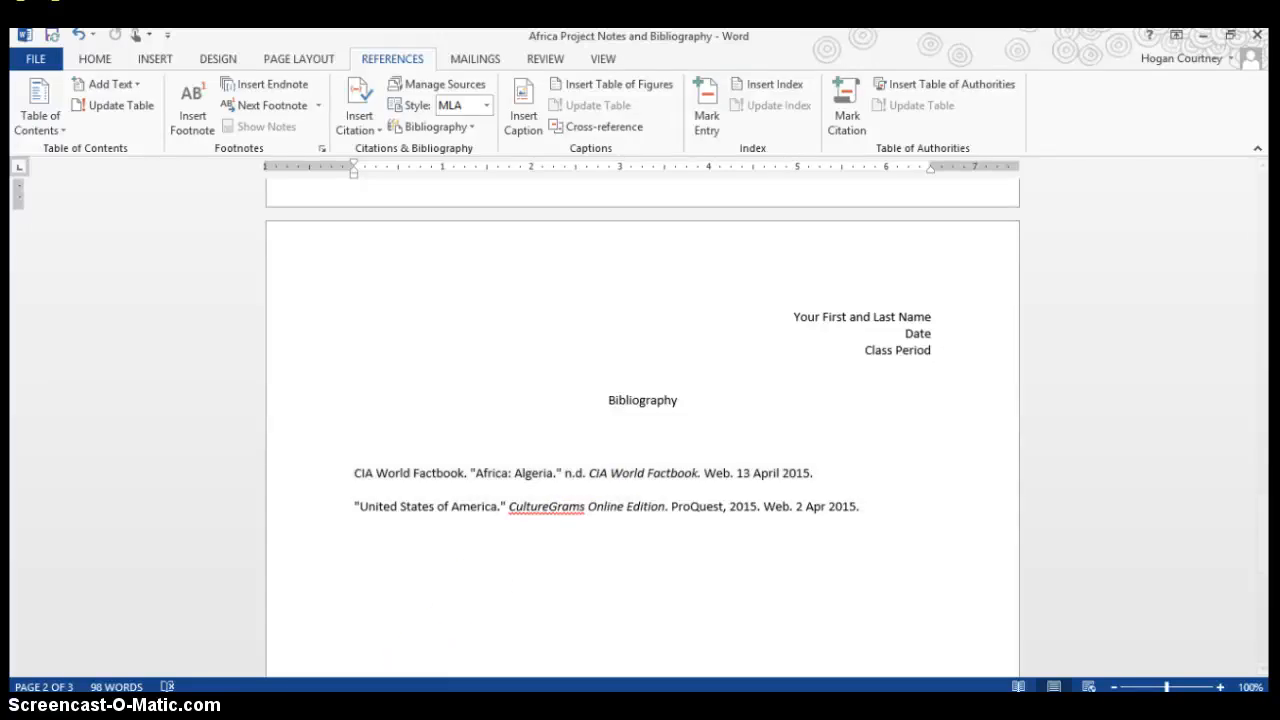